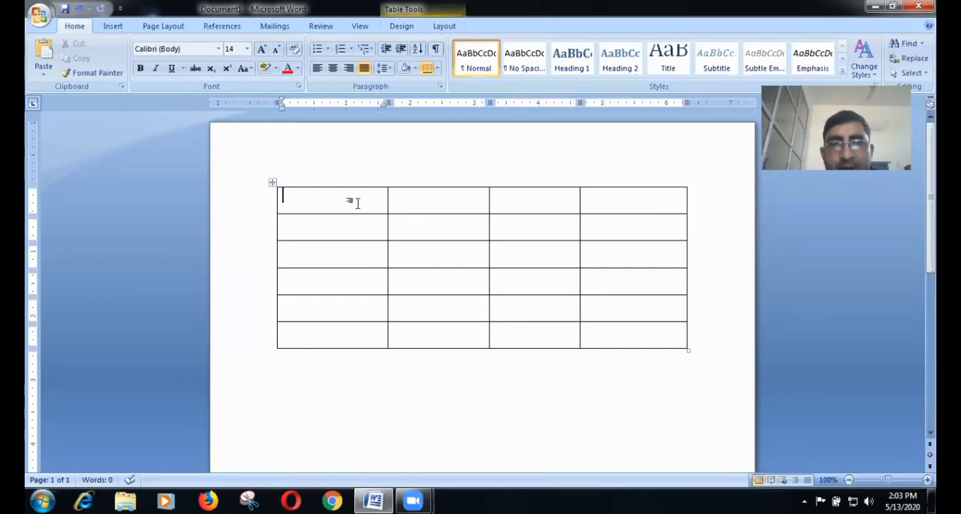
Step: Raise the first table row's height to 1.3" and lower it back to 0.4"
{"action": "left_click", "coordinate": [444, 26]}
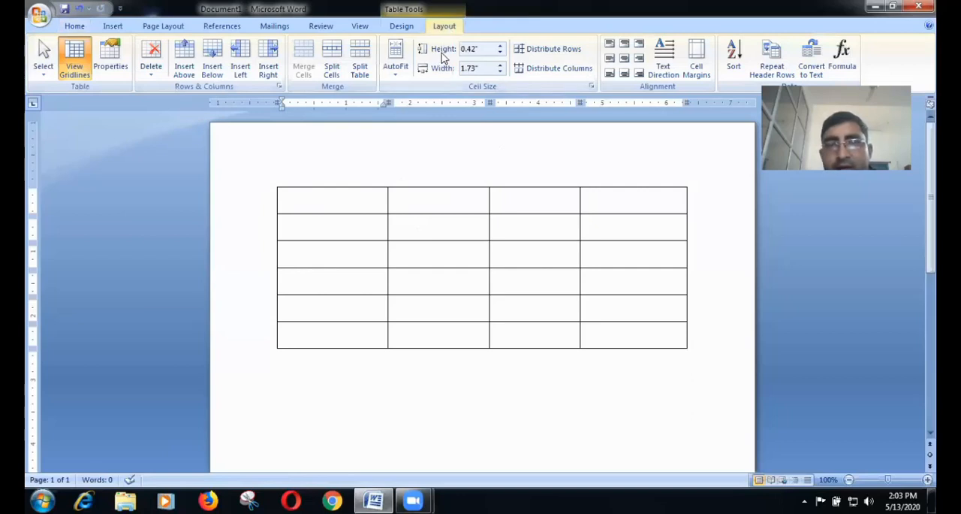
{"action": "left_click", "coordinate": [501, 47]}
{"action": "left_click", "coordinate": [500, 47]}
{"action": "left_click", "coordinate": [501, 46]}
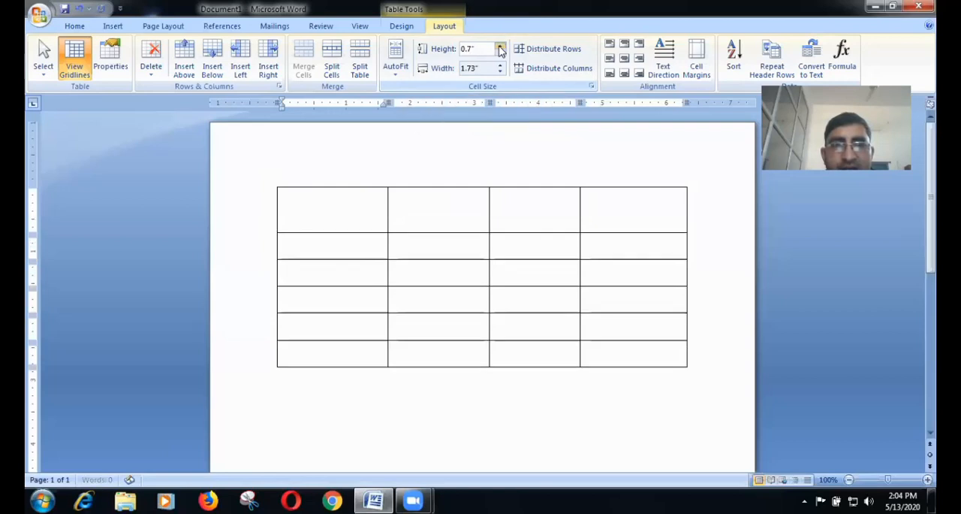
{"action": "left_click", "coordinate": [500, 47]}
{"action": "left_click", "coordinate": [500, 46]}
{"action": "left_click", "coordinate": [500, 47]}
{"action": "left_click", "coordinate": [500, 46]}
{"action": "left_click", "coordinate": [500, 47]}
{"action": "left_click", "coordinate": [500, 46]}
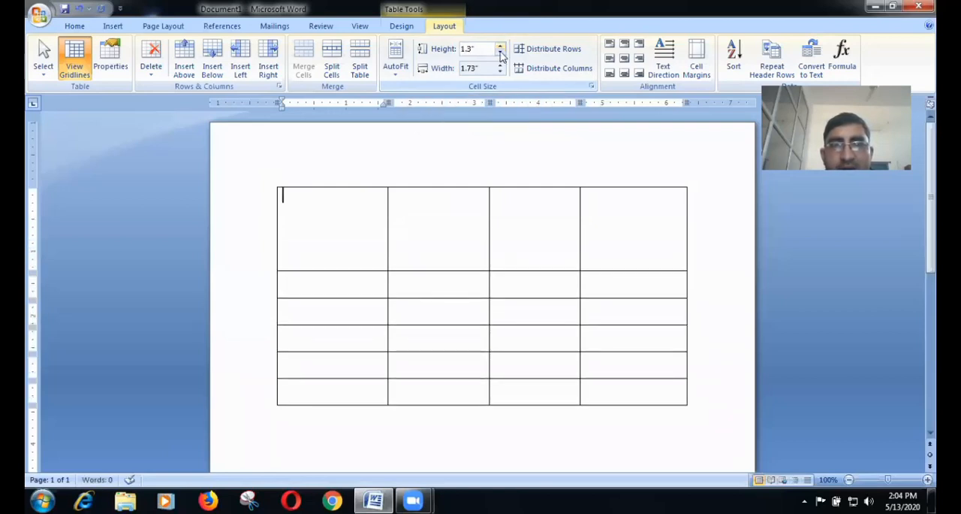
{"action": "left_click", "coordinate": [500, 53]}
{"action": "left_click", "coordinate": [500, 53]}
{"action": "left_click", "coordinate": [500, 52]}
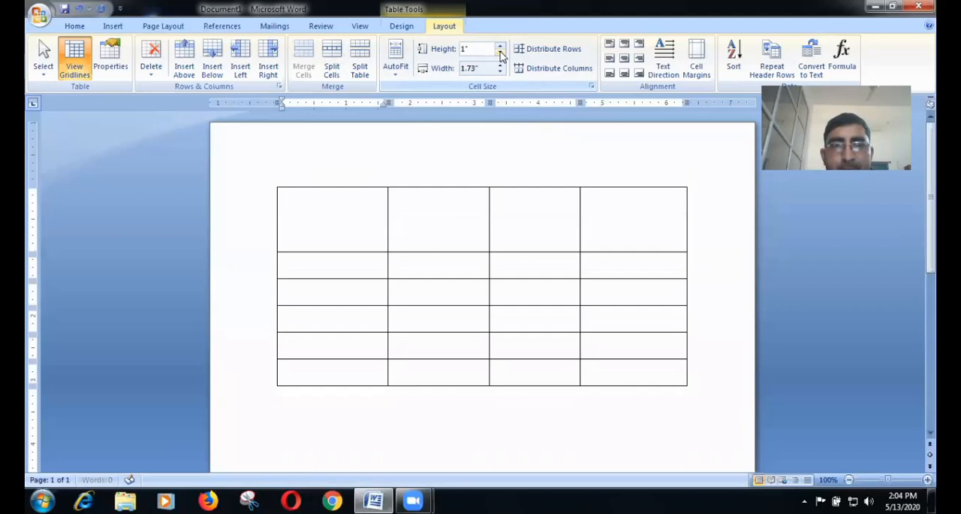
{"action": "left_click", "coordinate": [500, 52]}
{"action": "left_click", "coordinate": [500, 52]}
{"action": "left_click", "coordinate": [500, 53]}
{"action": "left_click", "coordinate": [500, 52]}
{"action": "left_click", "coordinate": [500, 52]}
{"action": "left_click", "coordinate": [500, 52]}
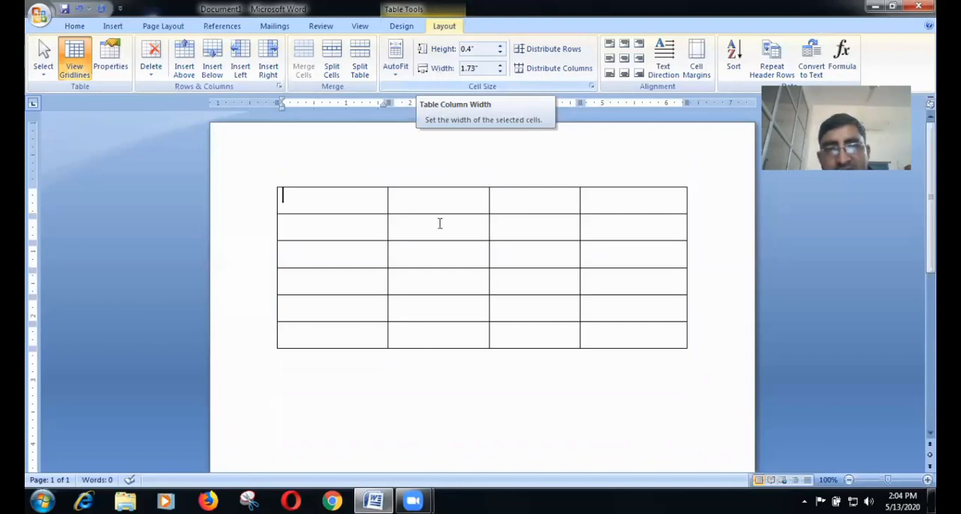
Step: Widen the first table column to 2.7" and narrow it to 0.8"
{"action": "left_click", "coordinate": [501, 66]}
{"action": "left_click", "coordinate": [501, 66]}
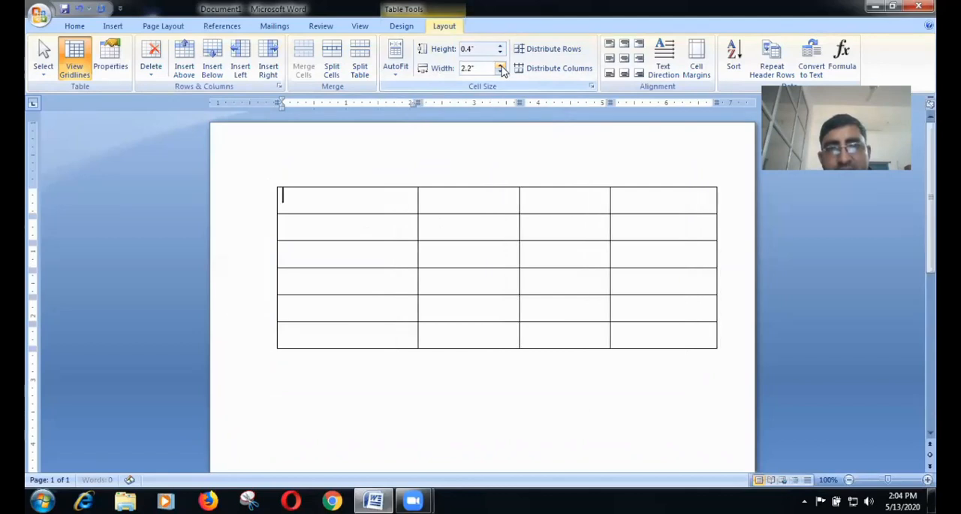
{"action": "left_click", "coordinate": [501, 66]}
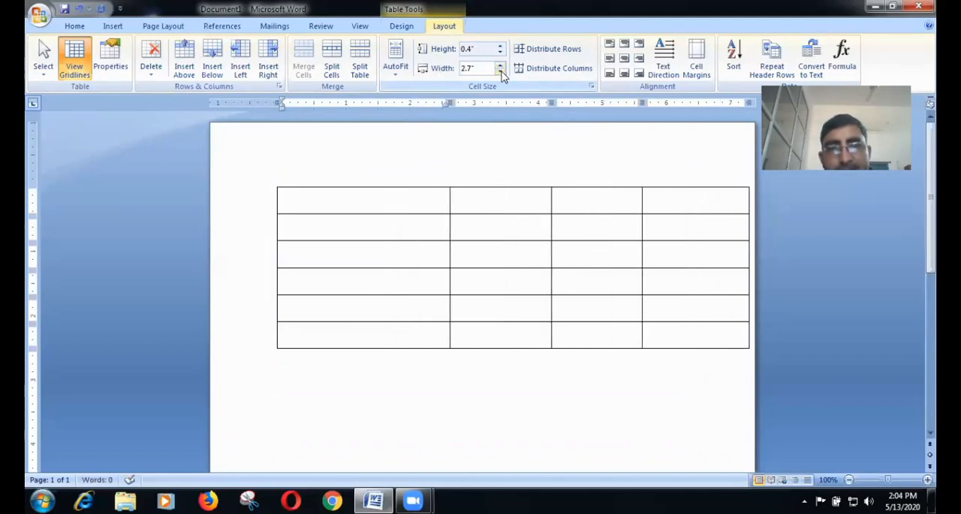
{"action": "left_click", "coordinate": [500, 71]}
{"action": "left_click", "coordinate": [500, 71]}
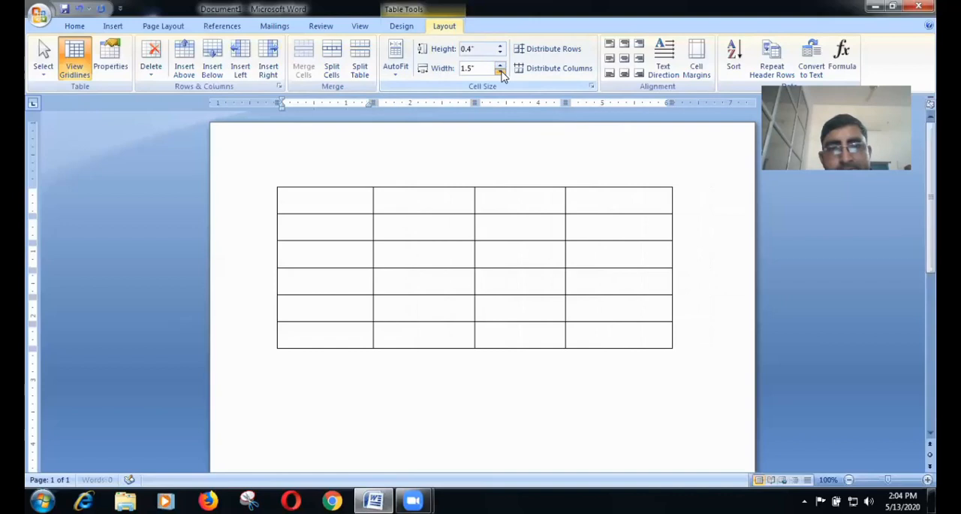
{"action": "left_click", "coordinate": [500, 71]}
{"action": "left_click", "coordinate": [500, 71]}
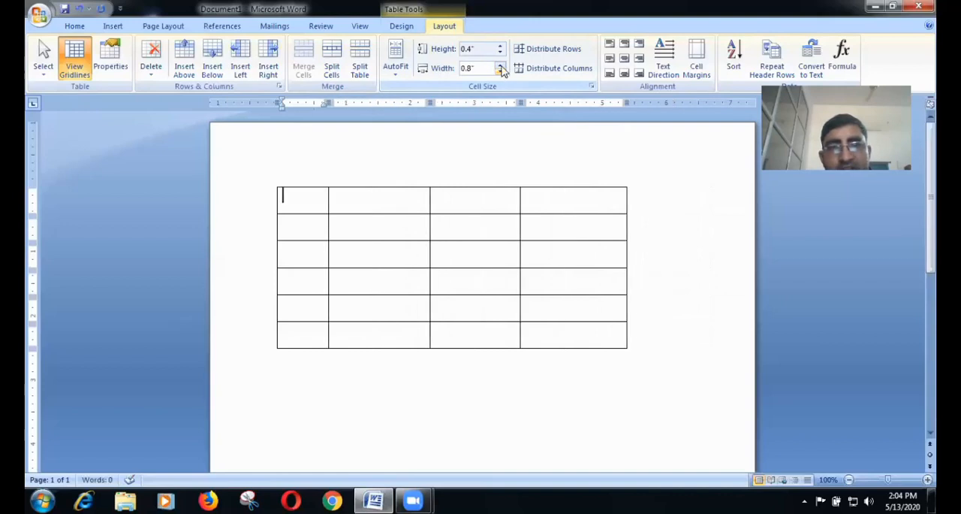
Step: Set the first column's width to 1.9"
{"action": "left_click", "coordinate": [500, 65]}
{"action": "left_click", "coordinate": [500, 65]}
{"action": "left_click", "coordinate": [501, 65]}
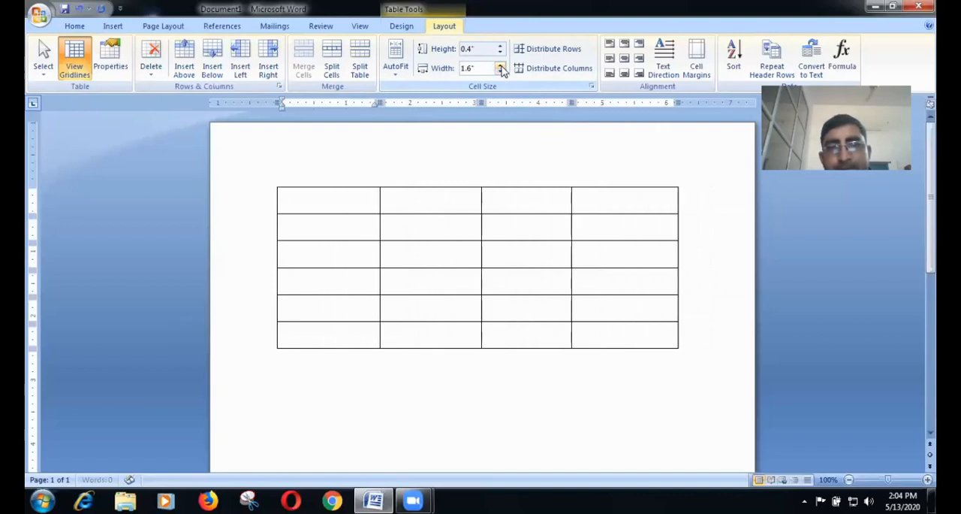
{"action": "left_click", "coordinate": [501, 65]}
{"action": "left_click", "coordinate": [501, 65]}
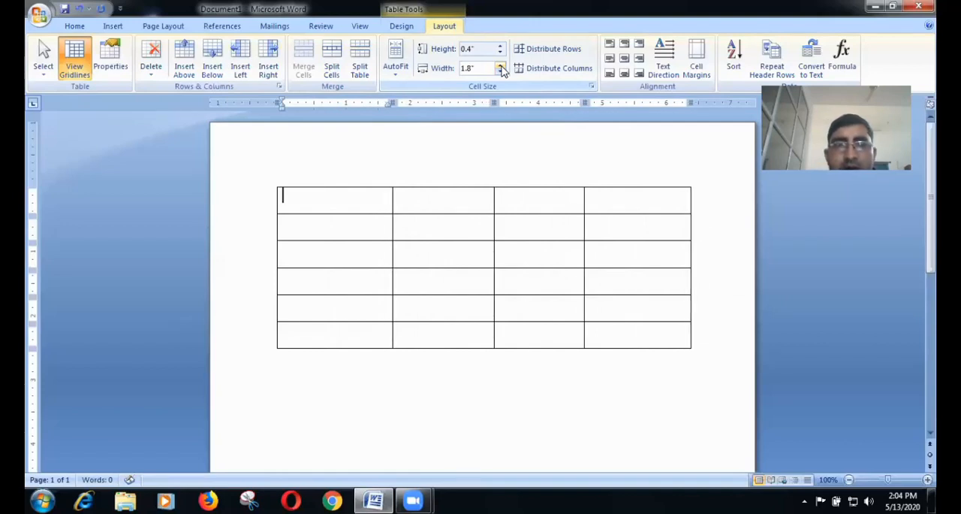
{"action": "left_click", "coordinate": [500, 66]}
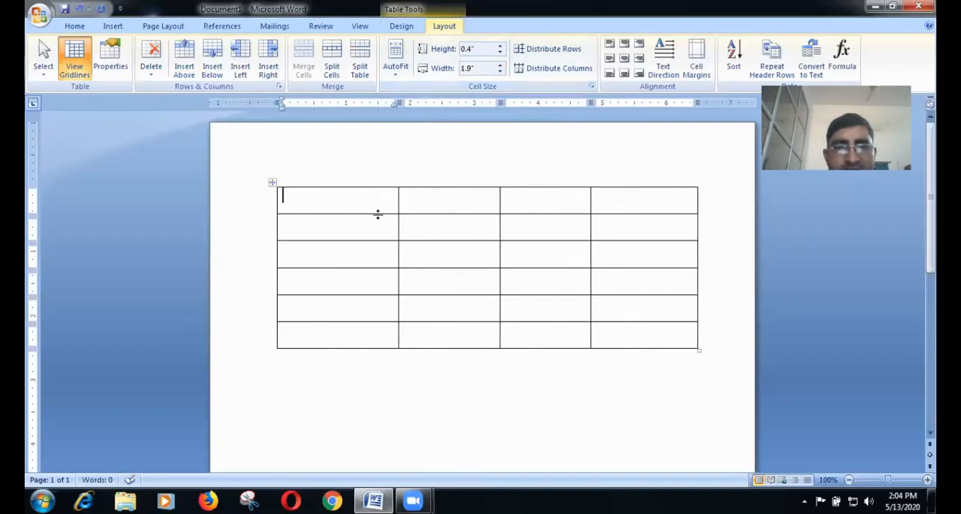
Step: Make the first three table rows taller by moving their lower borders, with the first row about 0.68" high
{"action": "left_click_drag", "start_coordinate": [378, 214], "coordinate": [379, 230]}
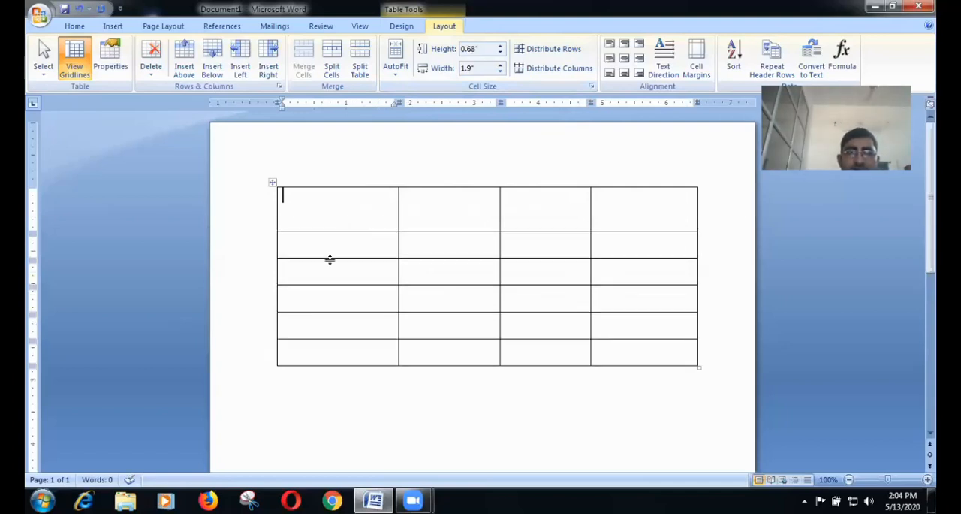
{"action": "left_click_drag", "start_coordinate": [333, 302], "coordinate": [335, 328]}
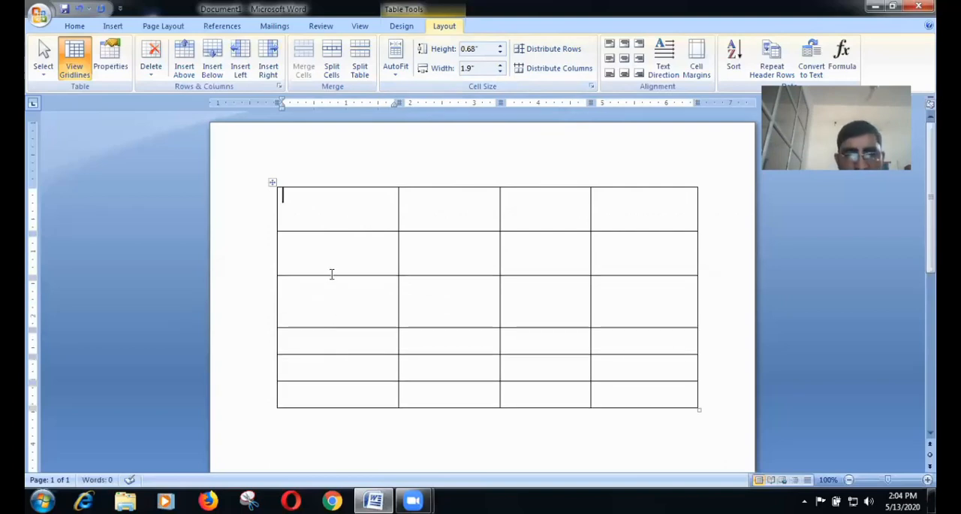
{"action": "left_click", "coordinate": [316, 339]}
Step: Distribute the height equally among all rows of the table
{"action": "left_click_drag", "start_coordinate": [343, 192], "coordinate": [666, 214]}
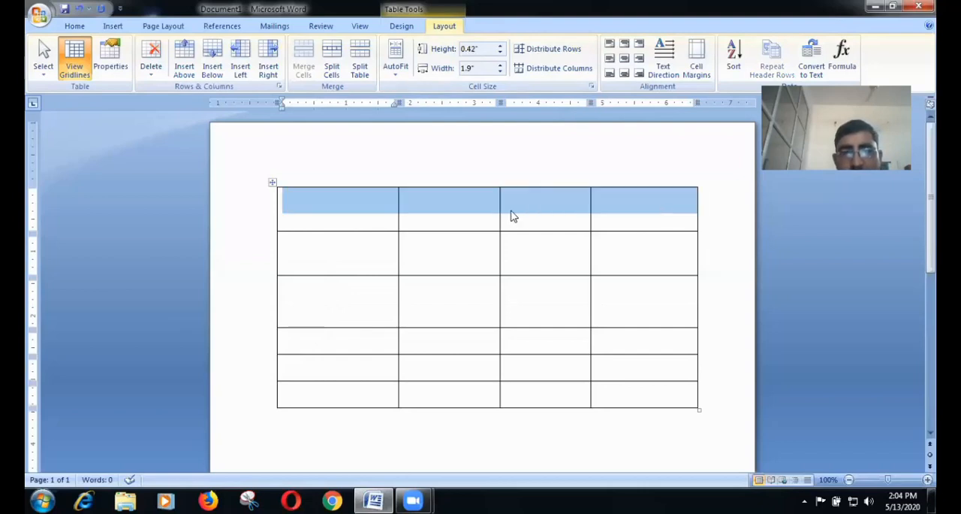
{"action": "left_click", "coordinate": [448, 175]}
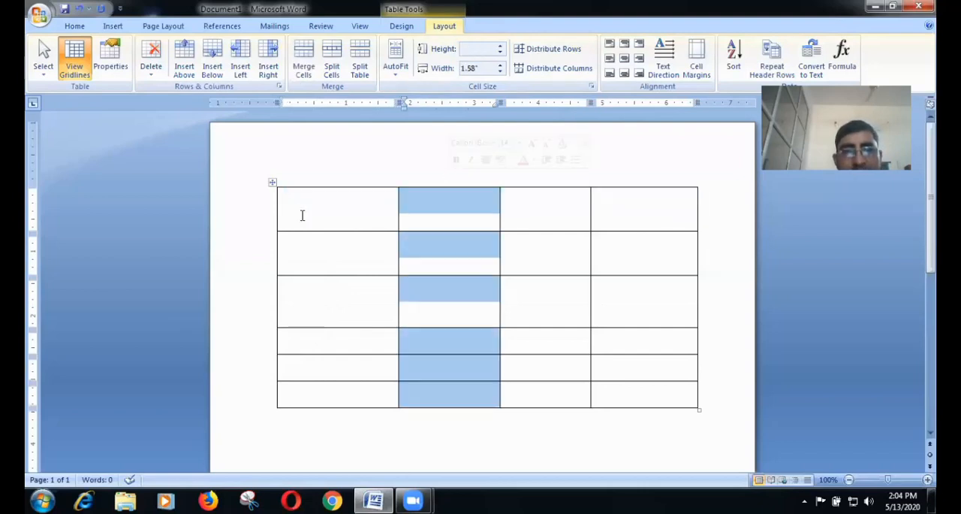
{"action": "left_click", "coordinate": [341, 208]}
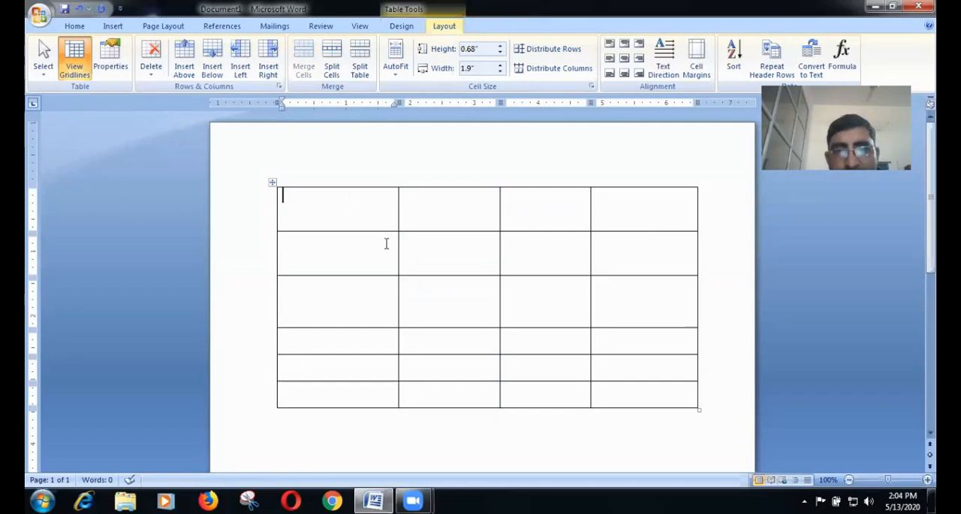
{"action": "left_click", "coordinate": [540, 54]}
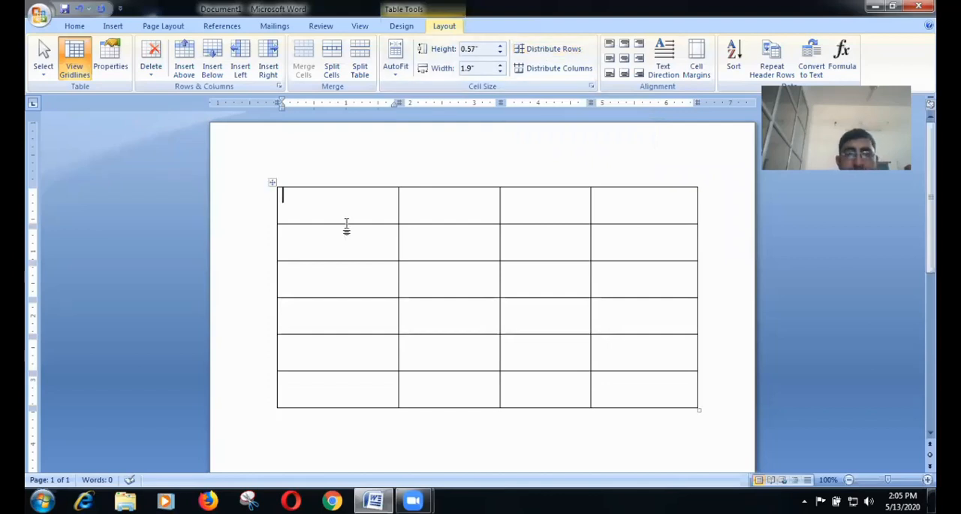
{"action": "left_click", "coordinate": [332, 282]}
{"action": "left_click", "coordinate": [336, 328]}
{"action": "left_click", "coordinate": [338, 400]}
Step: Narrow the first column to about 0.82" and move the border between the second and third columns to widen the third
{"action": "left_click_drag", "start_coordinate": [397, 248], "coordinate": [330, 250]}
{"action": "left_click_drag", "start_coordinate": [499, 243], "coordinate": [397, 251]}
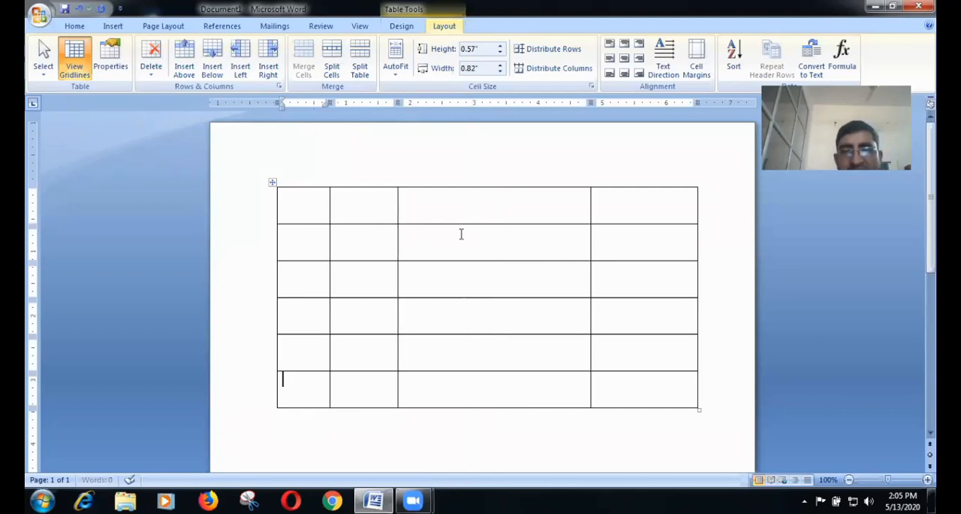
{"action": "left_click", "coordinate": [630, 247]}
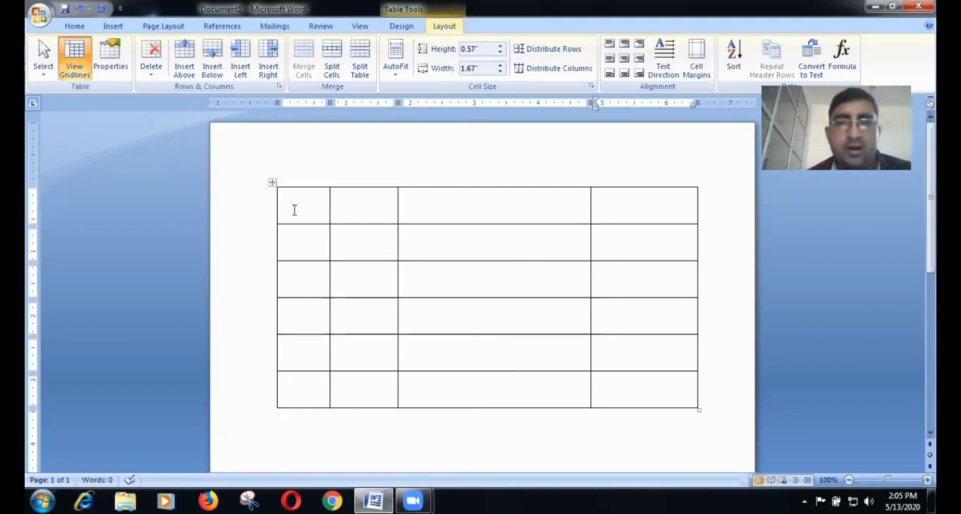
Step: Distribute the width equally among all columns of the table
{"action": "left_click", "coordinate": [344, 208]}
{"action": "left_click", "coordinate": [319, 208]}
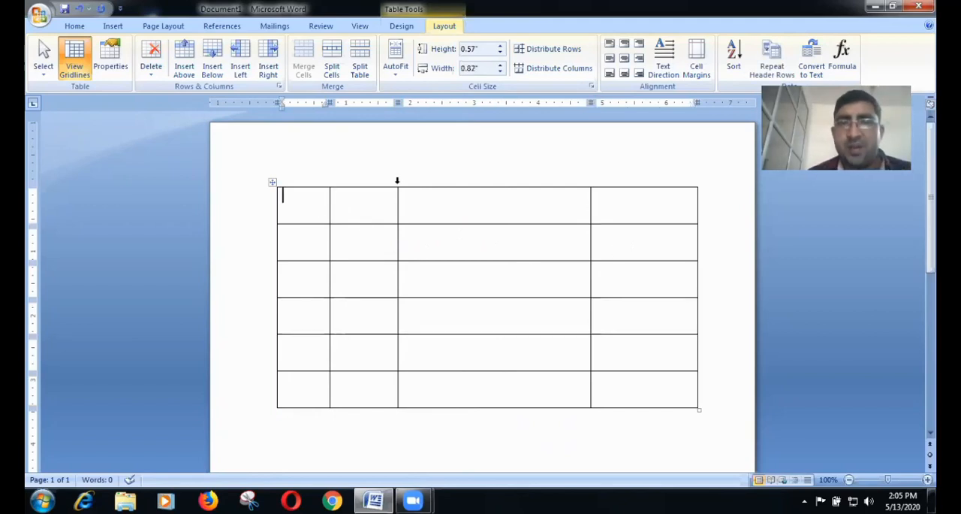
{"action": "left_click", "coordinate": [553, 69]}
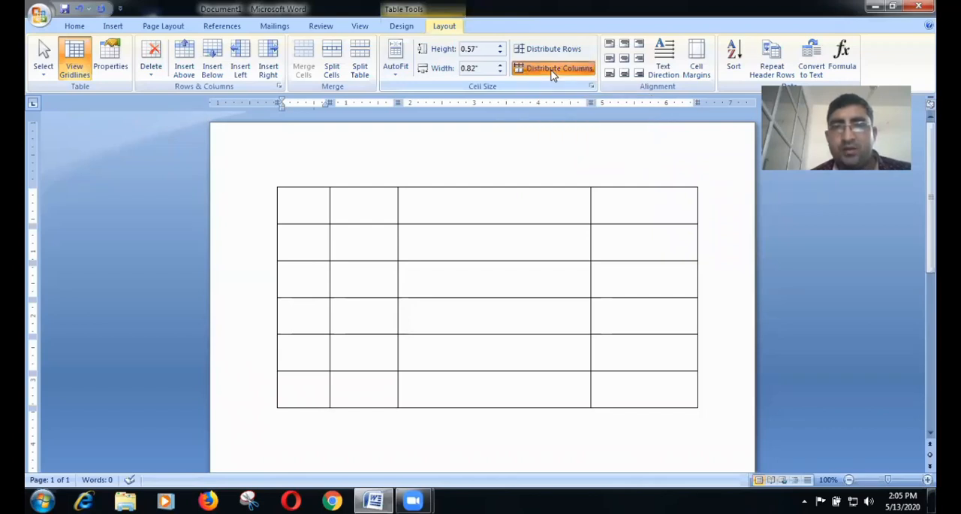
{"action": "left_click", "coordinate": [874, 7]}
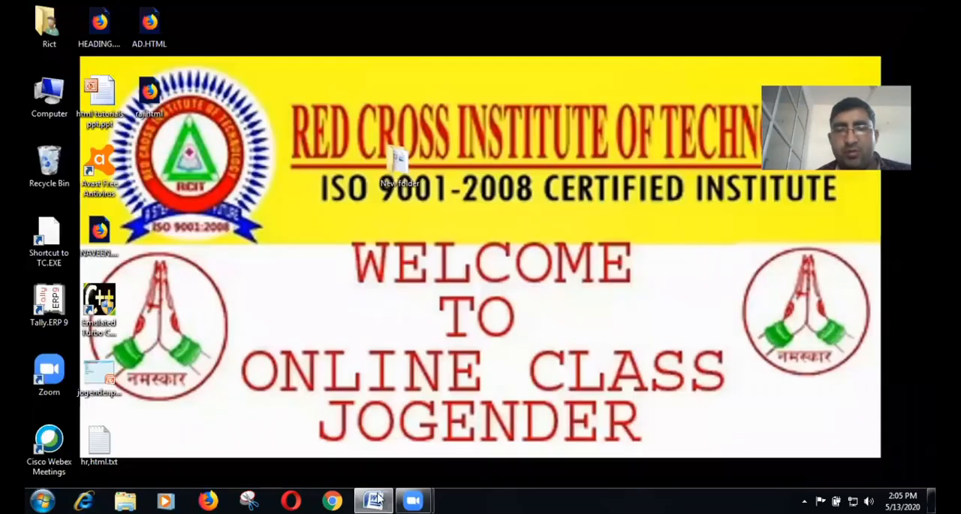
{"action": "left_click", "coordinate": [378, 498]}
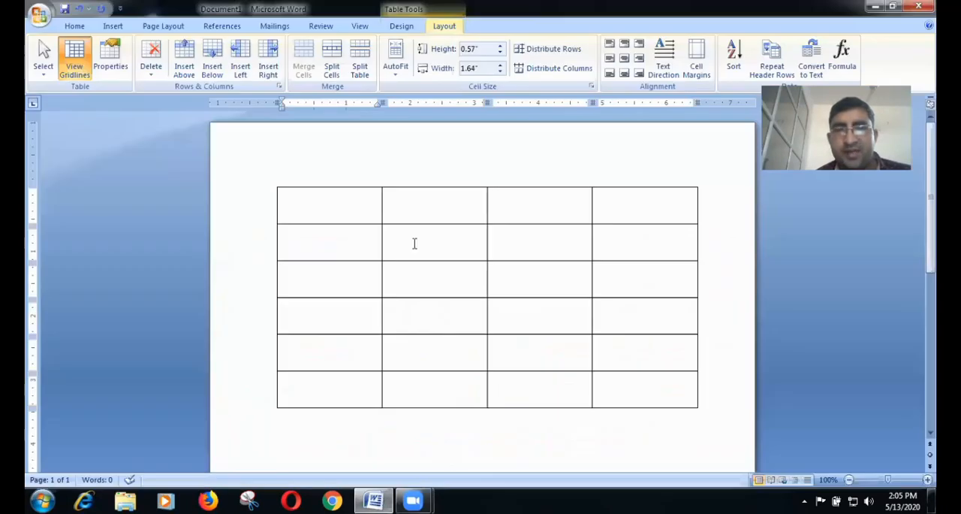
{"action": "left_click", "coordinate": [515, 208]}
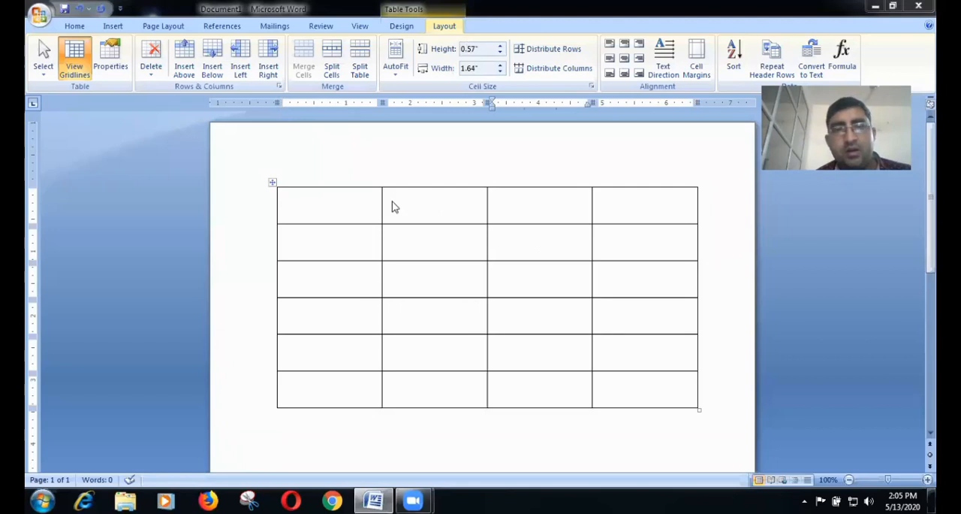
Step: Enlarge the first cell of the first row to about 1.37" high and 2.89" wide by moving its borders
{"action": "left_click", "coordinate": [343, 206]}
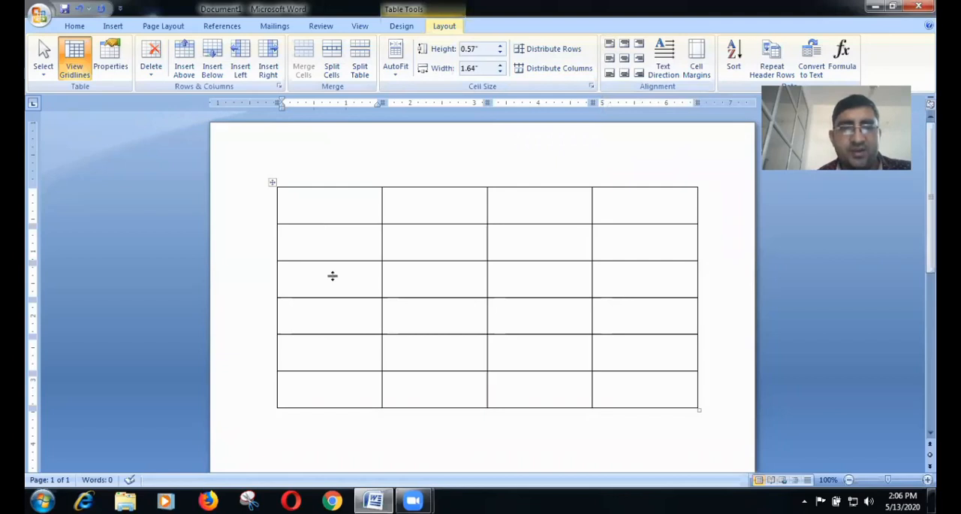
{"action": "left_click_drag", "start_coordinate": [380, 228], "coordinate": [380, 275]}
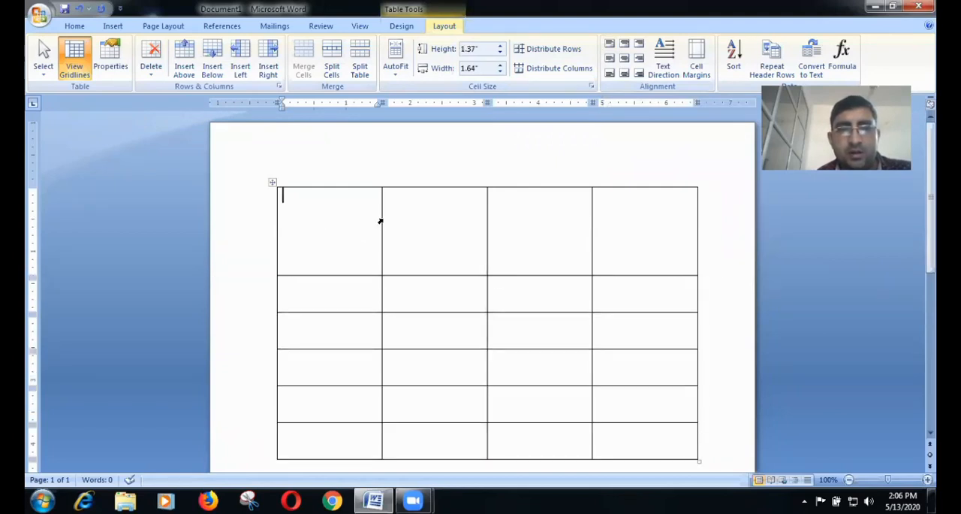
{"action": "left_click", "coordinate": [380, 219]}
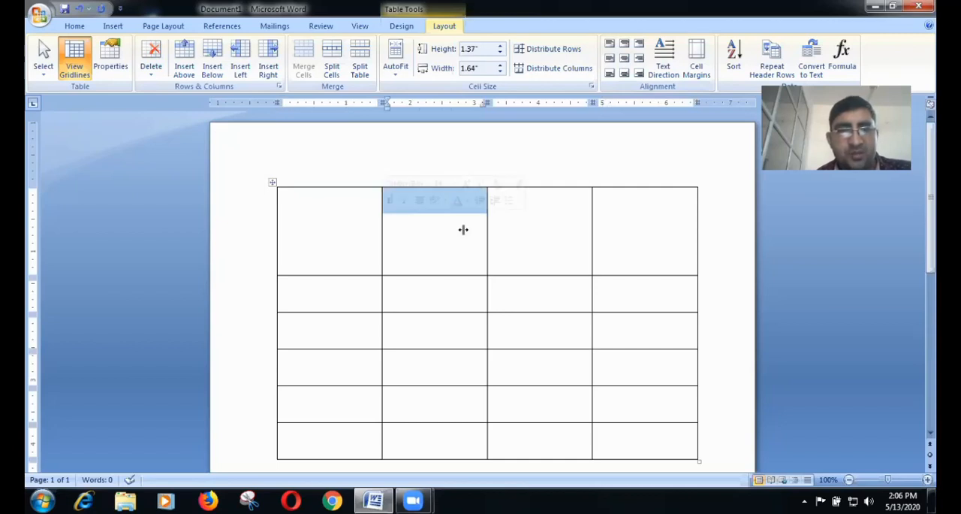
{"action": "left_click_drag", "start_coordinate": [380, 220], "coordinate": [462, 220]}
Step: Enter the text "RCIT" in the enlarged first cell
{"action": "type", "text": "R"}
{"action": "type", "text": "ic"}
{"action": "key", "text": "BackSpace"}
{"action": "key", "text": "BackSpace"}
{"action": "type", "text": "CIT"}
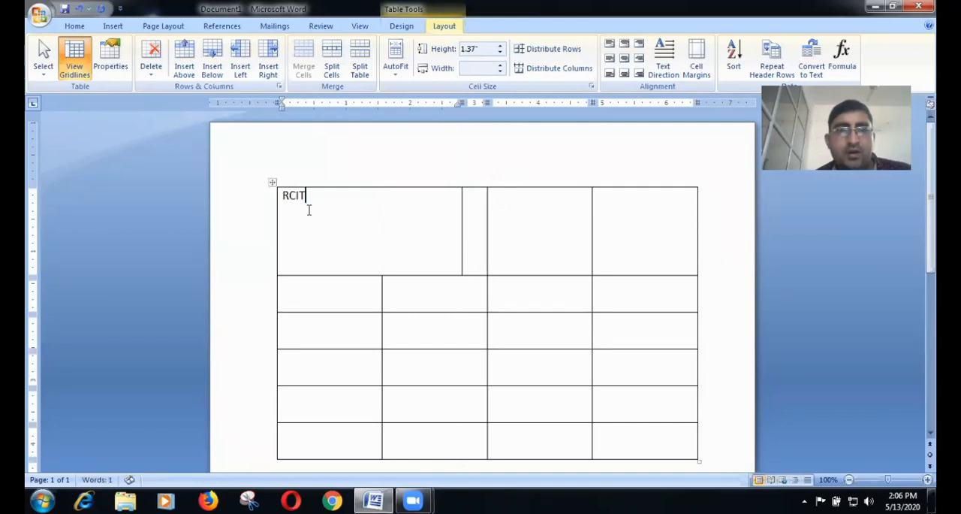
Step: Try the top, centre and bottom cell alignments on the text "RCIT" in the first cell, finishing with Align Top Left
{"action": "left_click_drag", "start_coordinate": [271, 193], "coordinate": [384, 213]}
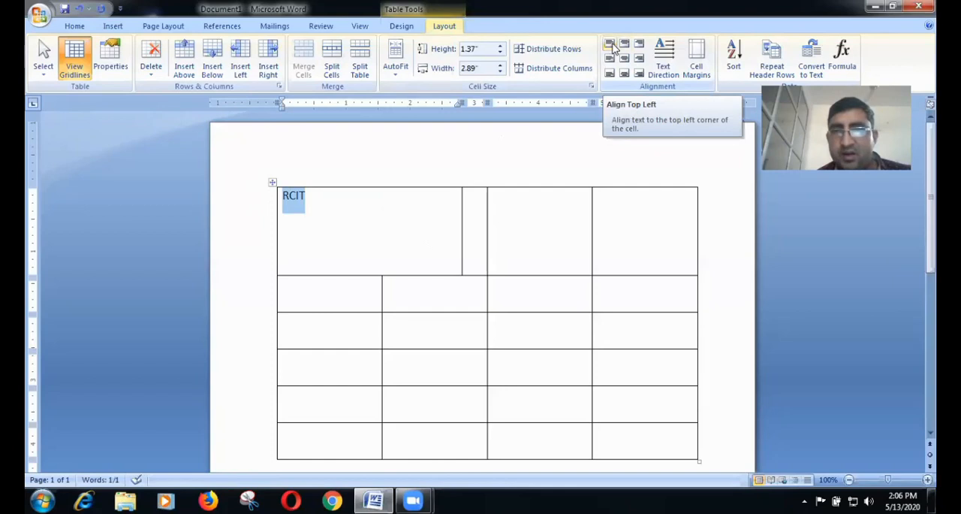
{"action": "left_click", "coordinate": [624, 45]}
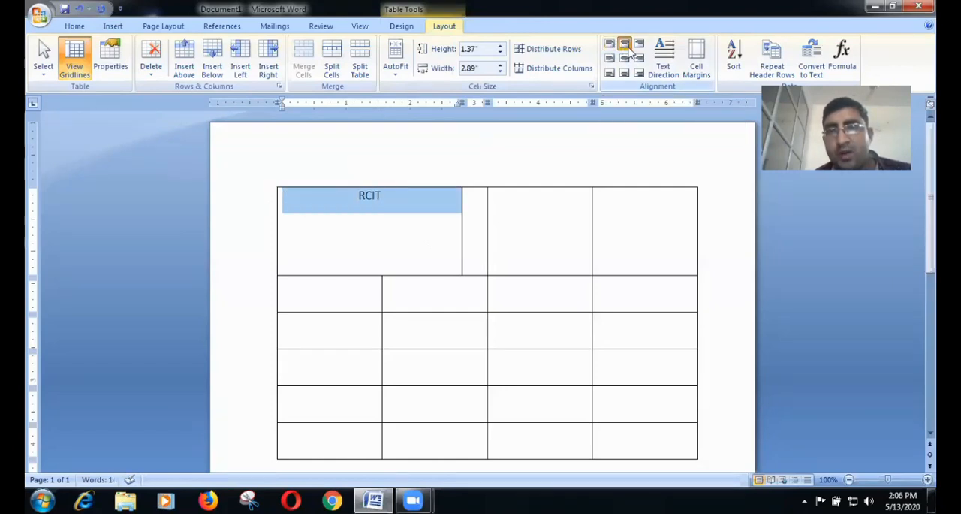
{"action": "left_click", "coordinate": [640, 45]}
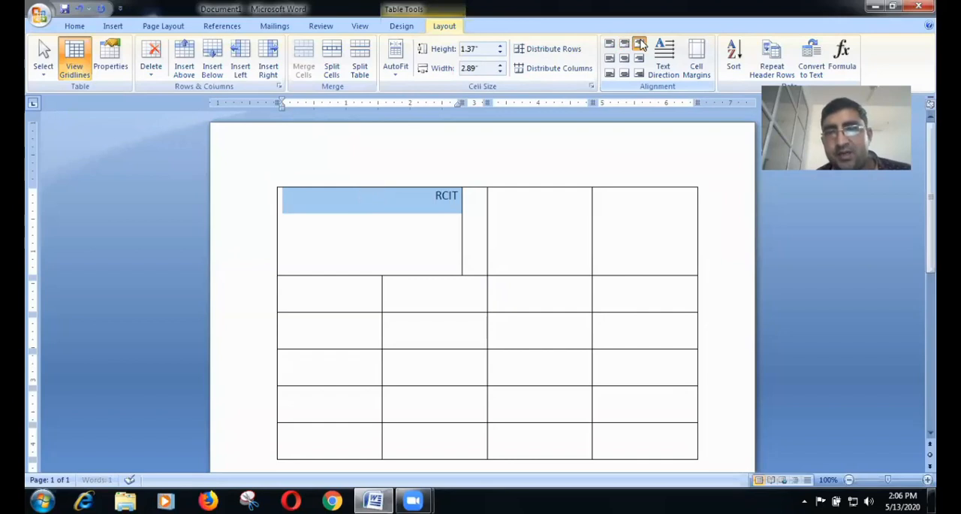
{"action": "left_click", "coordinate": [609, 60]}
{"action": "left_click", "coordinate": [625, 60]}
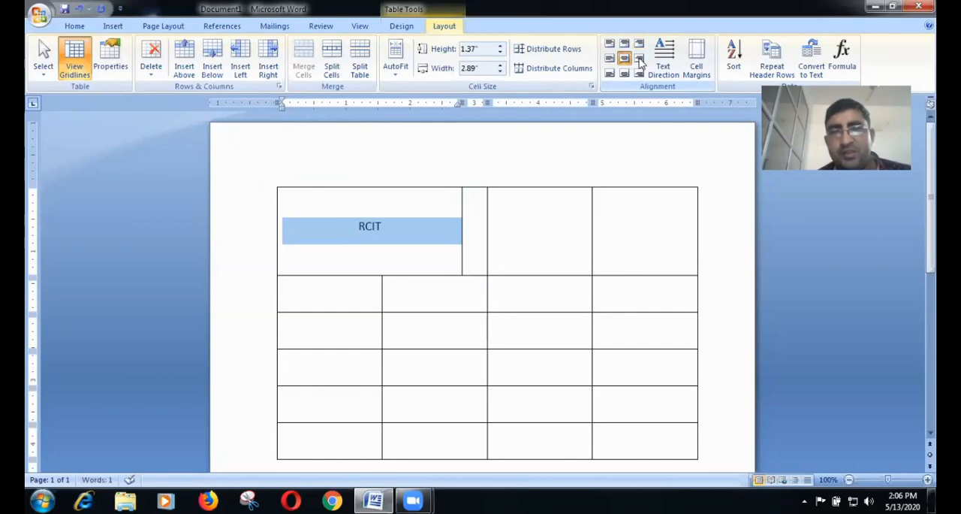
{"action": "left_click", "coordinate": [639, 59]}
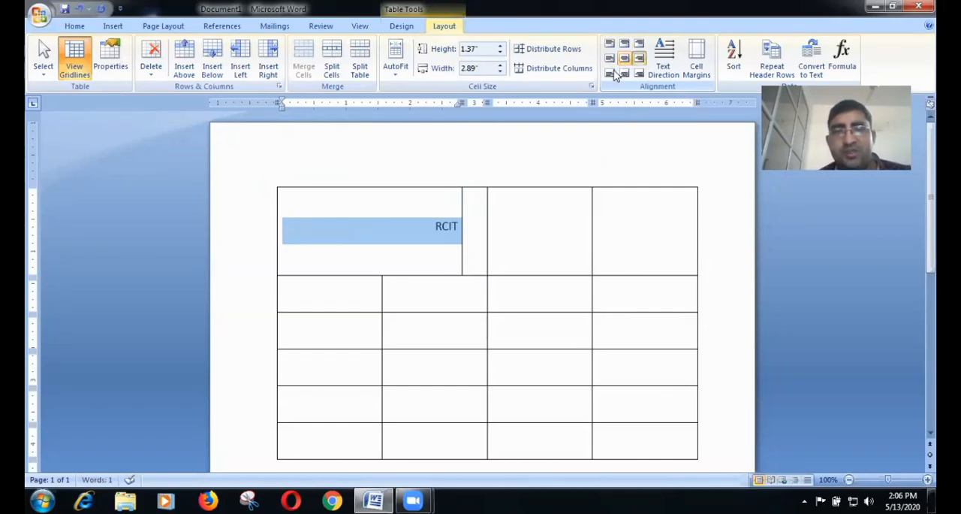
{"action": "left_click", "coordinate": [615, 72]}
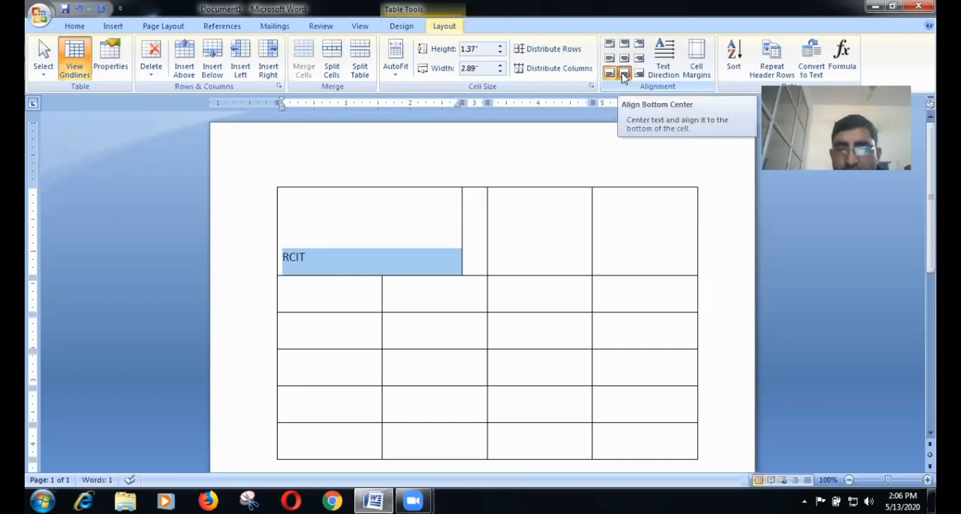
{"action": "left_click", "coordinate": [624, 74]}
{"action": "left_click", "coordinate": [638, 75]}
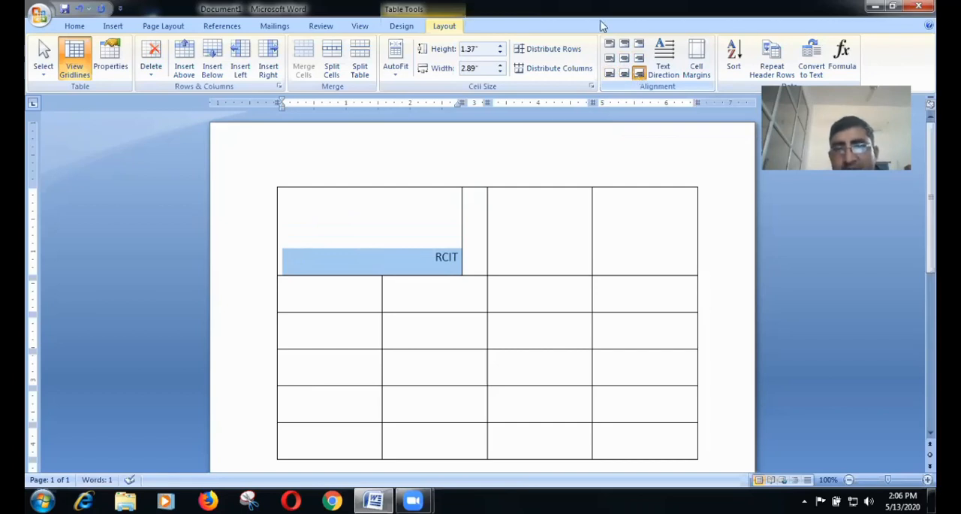
{"action": "left_click", "coordinate": [609, 43]}
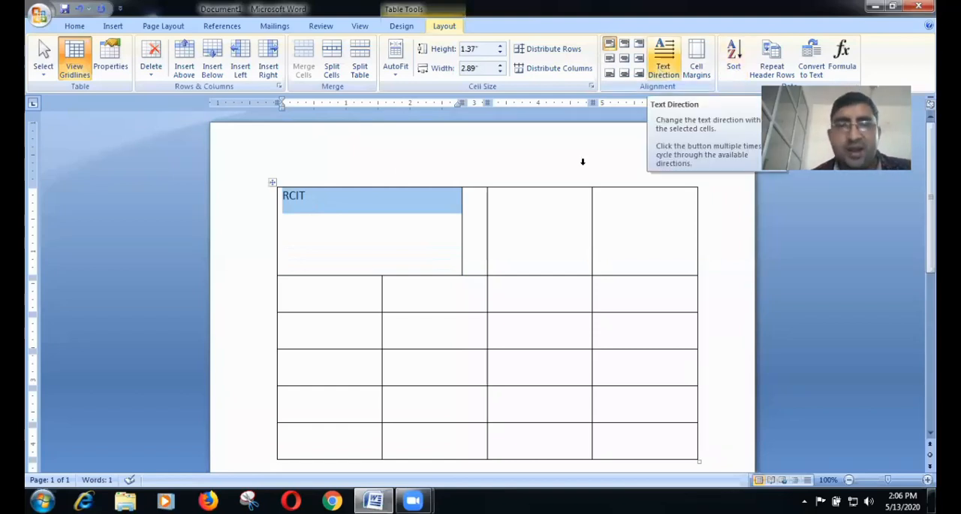
Step: Extend the first cell's text to "RCIT HARYANA"
{"action": "left_click", "coordinate": [311, 195]}
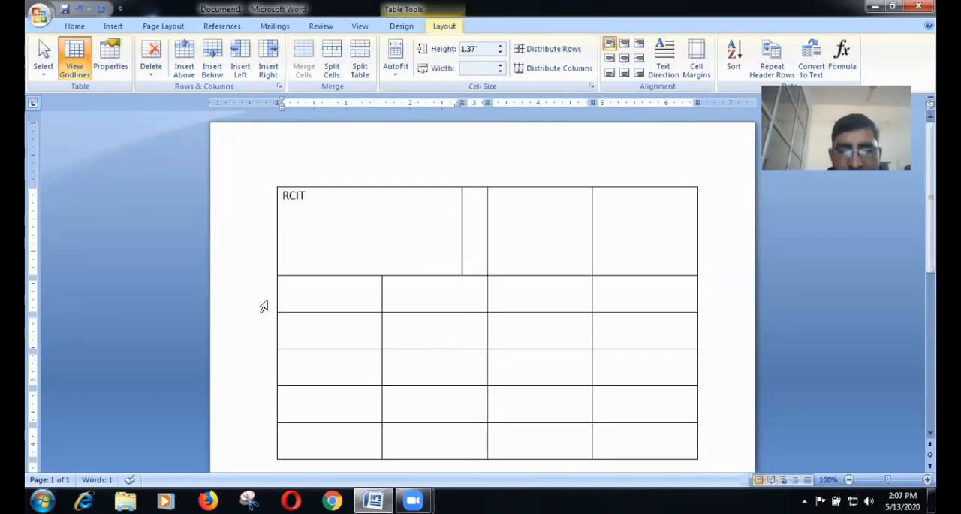
{"action": "type", "text": "HRA"}
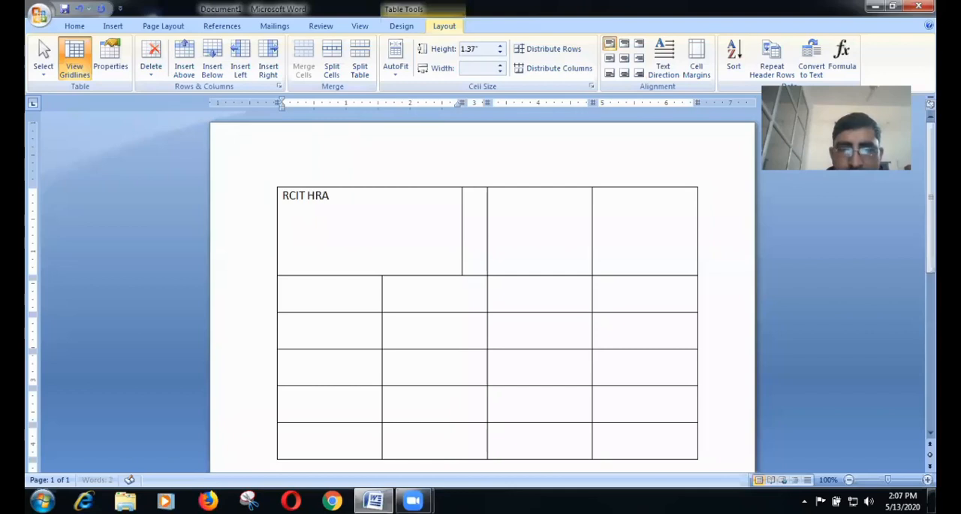
{"action": "key", "text": "BackSpace"}
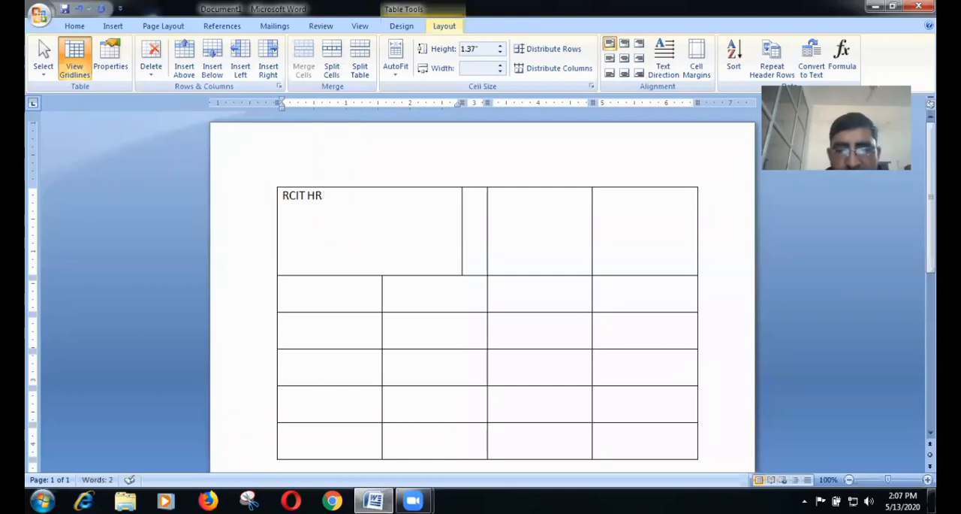
{"action": "key", "text": "BackSpace"}
{"action": "type", "text": "ARYANA"}
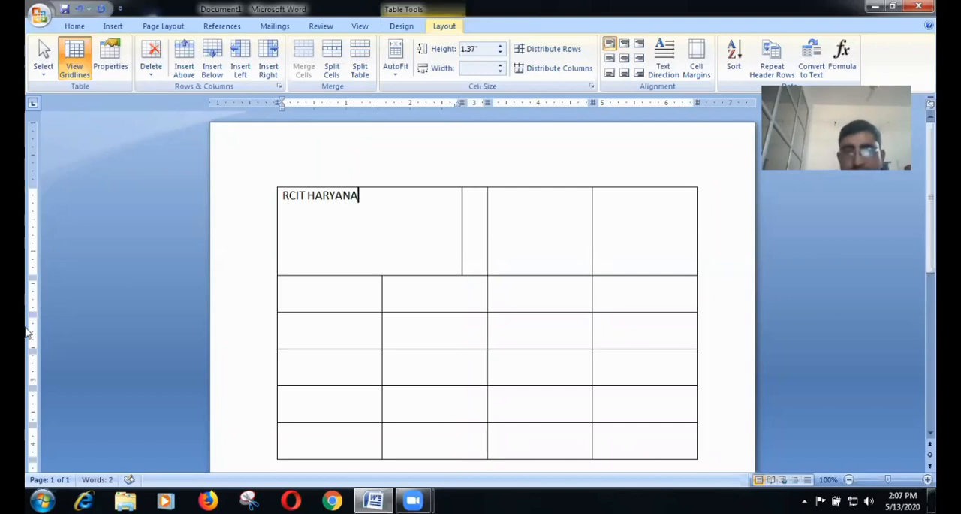
Step: Cycle the text direction of the first cell through both vertical orientations and back to horizontal
{"action": "left_click", "coordinate": [658, 60]}
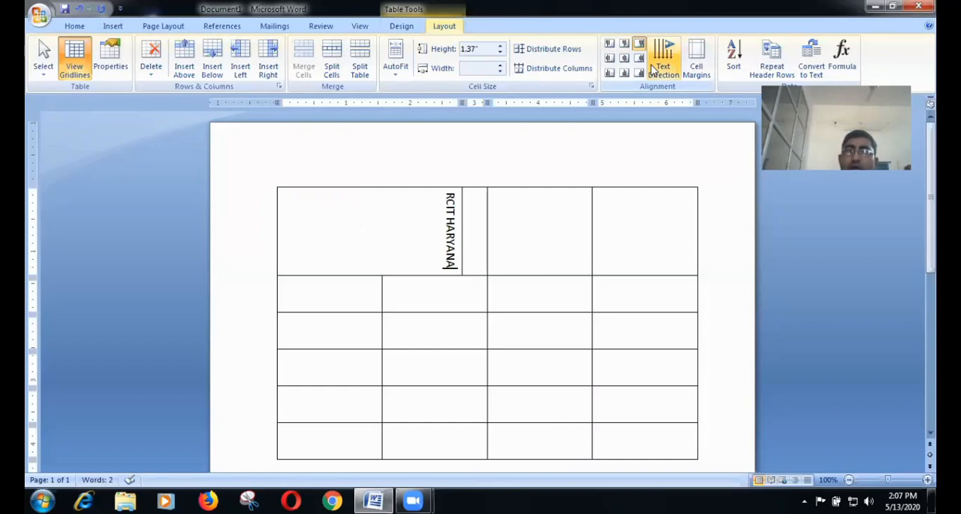
{"action": "left_click", "coordinate": [653, 67]}
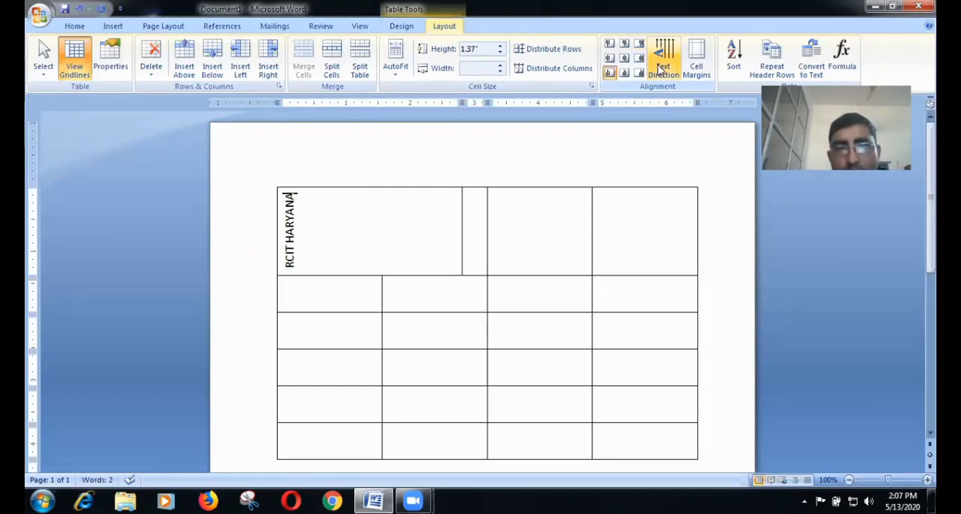
{"action": "left_click", "coordinate": [661, 67]}
{"action": "left_click", "coordinate": [661, 68]}
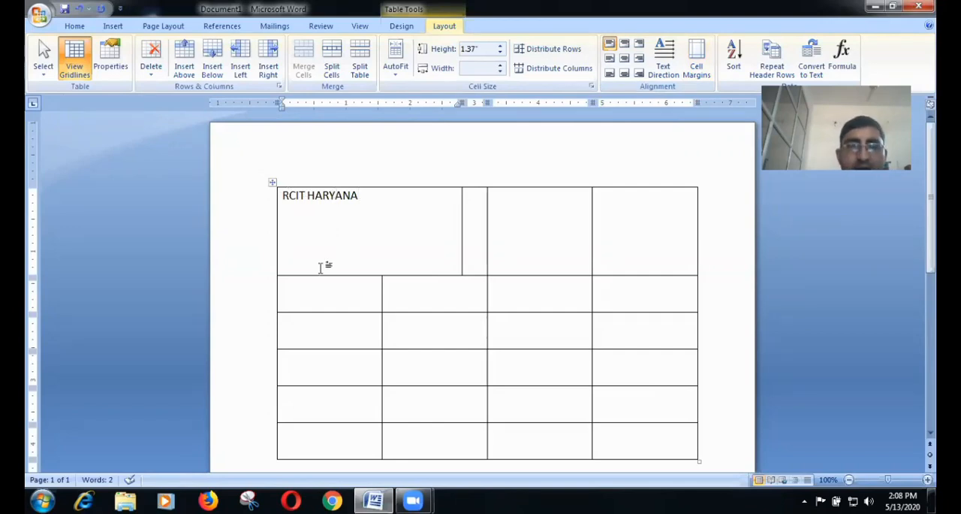
Step: Set the table's default top cell margin to 0.34"
{"action": "left_click", "coordinate": [699, 63]}
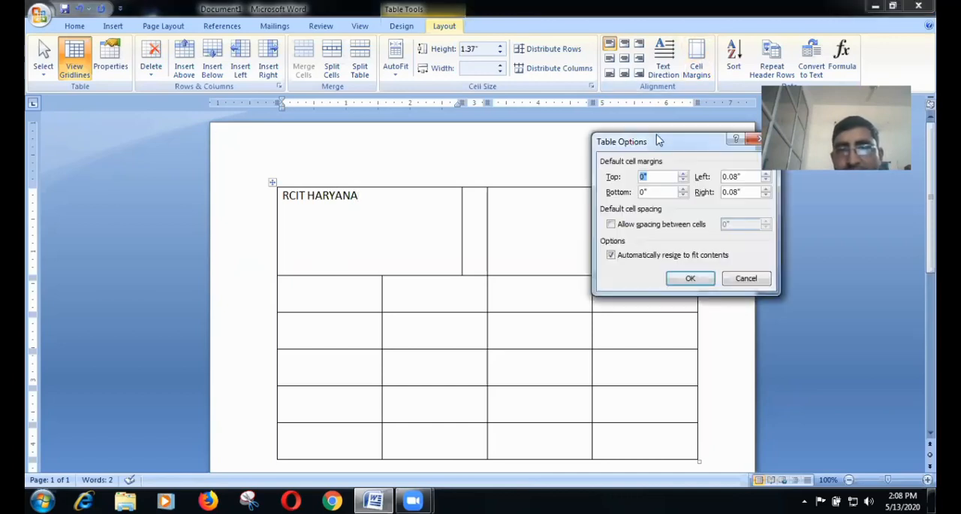
{"action": "left_click_drag", "start_coordinate": [658, 141], "coordinate": [506, 180]}
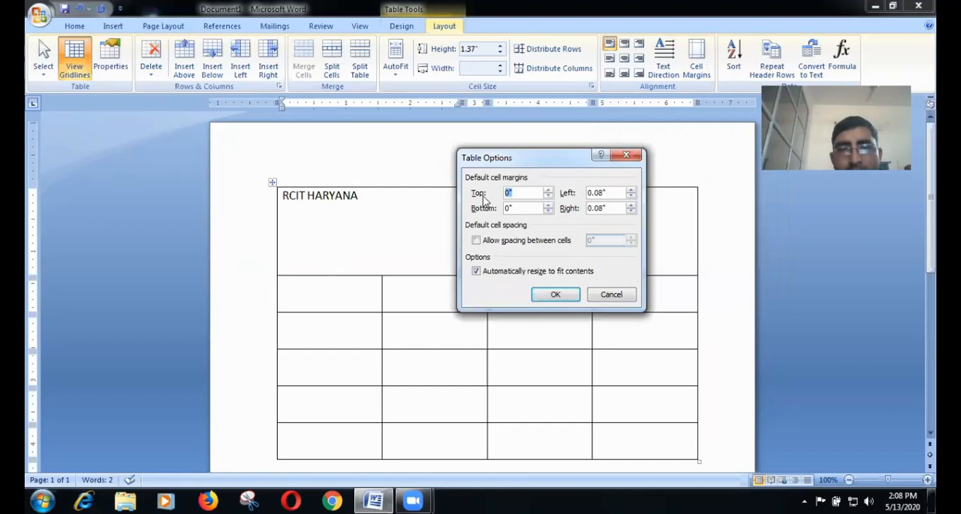
{"action": "left_click", "coordinate": [548, 189]}
{"action": "left_click", "coordinate": [548, 189]}
{"action": "left_click", "coordinate": [549, 189]}
{"action": "left_click", "coordinate": [549, 189]}
{"action": "left_click", "coordinate": [548, 190]}
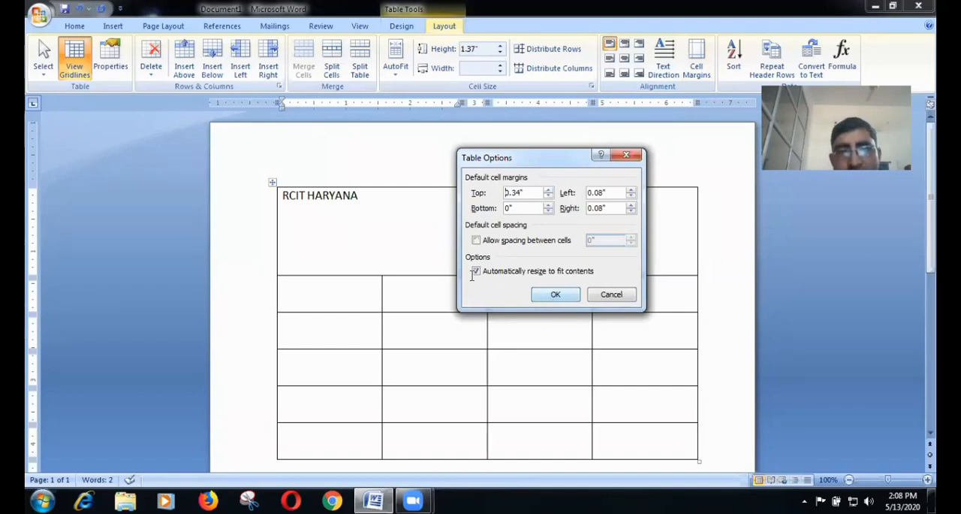
{"action": "key", "text": "Return"}
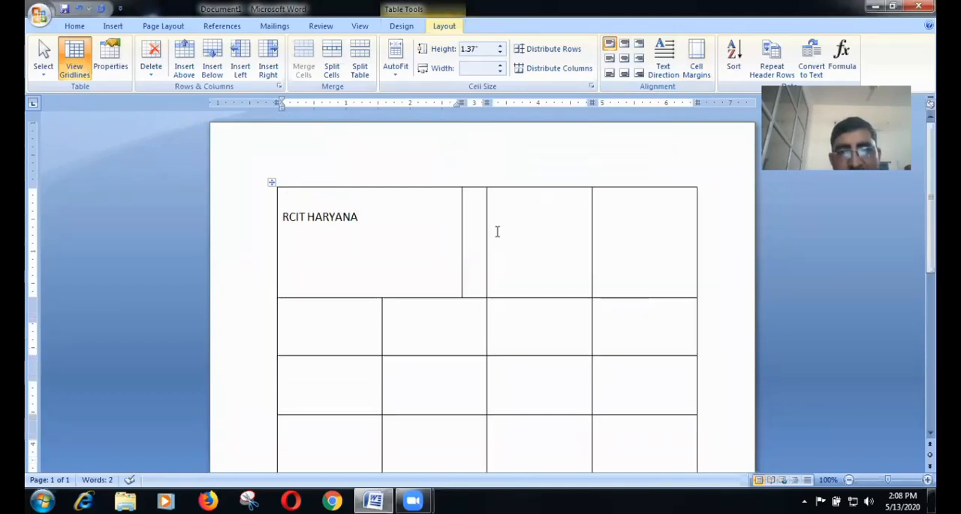
Step: Enter the sample text "GDGDFFDG" and "FDFDSFSD" in the third and fourth cells of the first row
{"action": "left_click", "coordinate": [489, 219]}
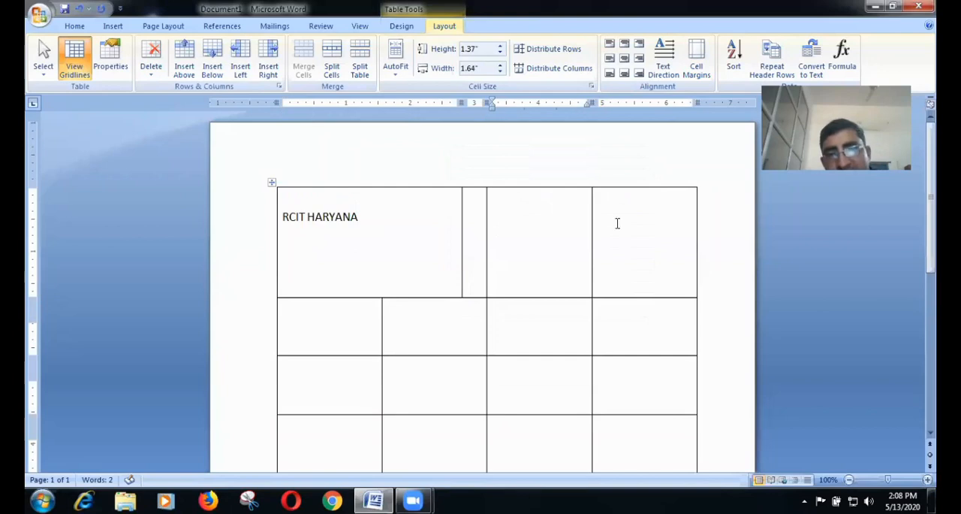
{"action": "type", "text": "GDGDFFDG"}
{"action": "key", "text": "Tab"}
{"action": "type", "text": "FDFDSFSD"}
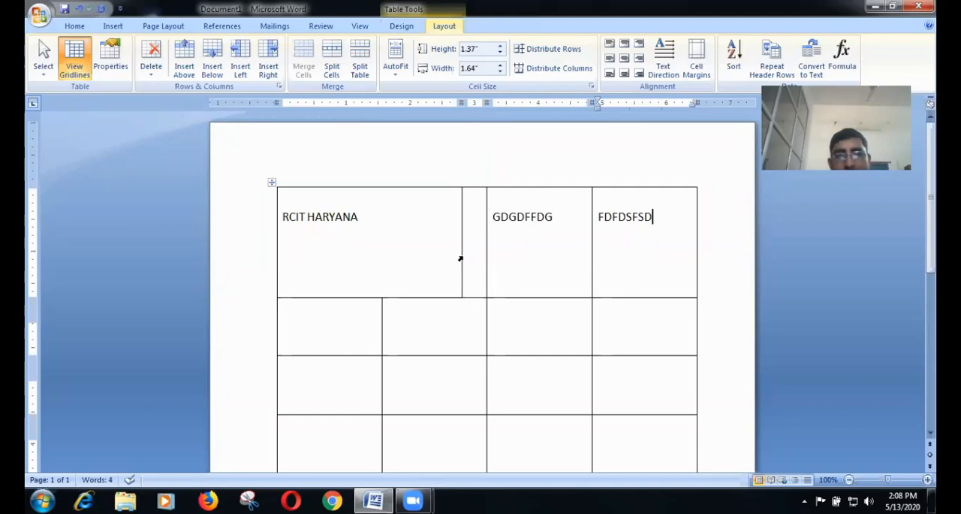
Step: Undo the sample text, cell margin, text direction and alignment changes, back to before the first cell was widened
{"action": "key", "text": "ctrl+z"}
{"action": "key", "text": "ctrl+z"}
{"action": "key", "text": "ctrl+z"}
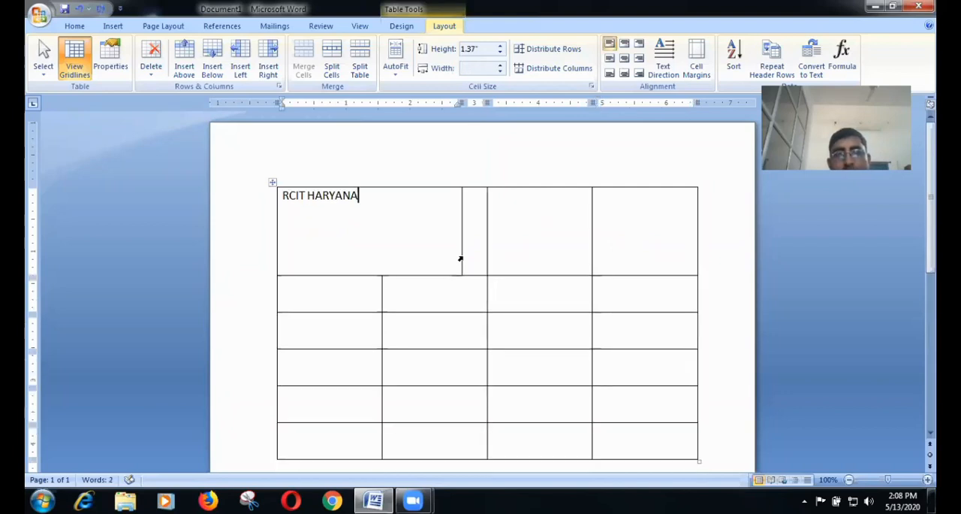
{"action": "key", "text": "ctrl+z"}
{"action": "key", "text": "ctrl+z"}
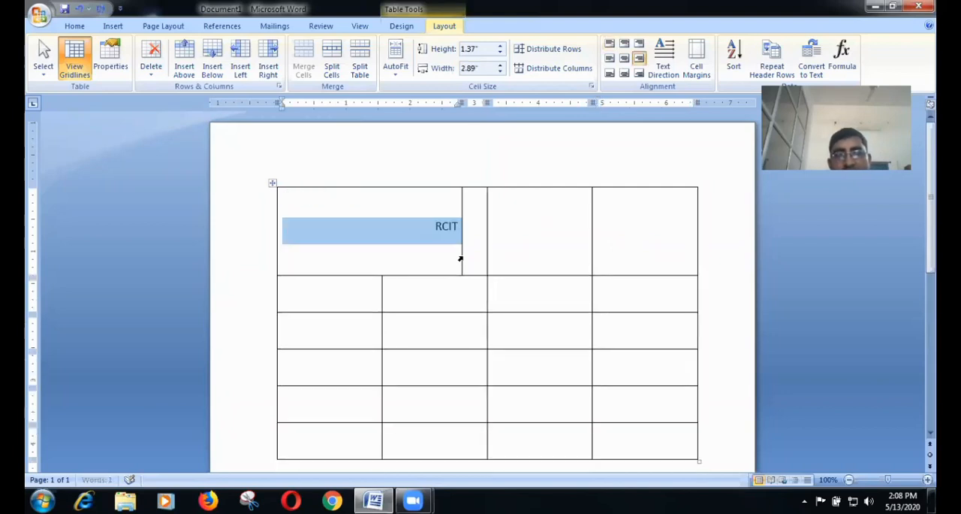
{"action": "key", "text": "ctrl+z"}
{"action": "key", "text": "ctrl+z"}
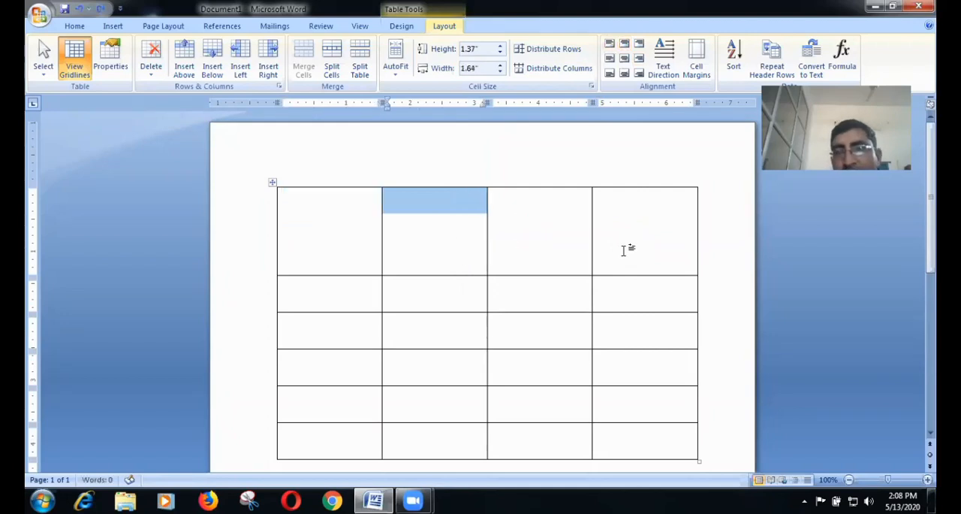
Step: Reduce the height of the table's first row to 0.68"
{"action": "left_click", "coordinate": [633, 214]}
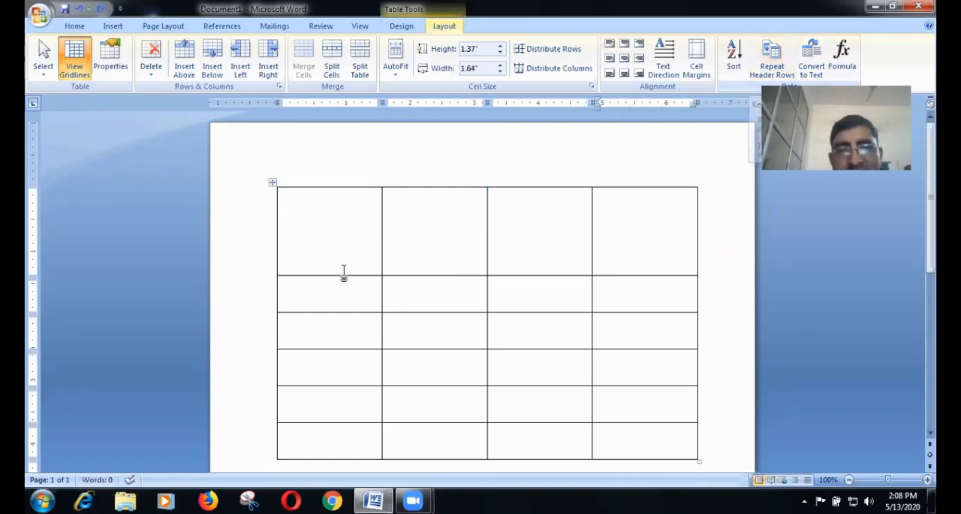
{"action": "left_click_drag", "start_coordinate": [337, 230], "coordinate": [337, 231]}
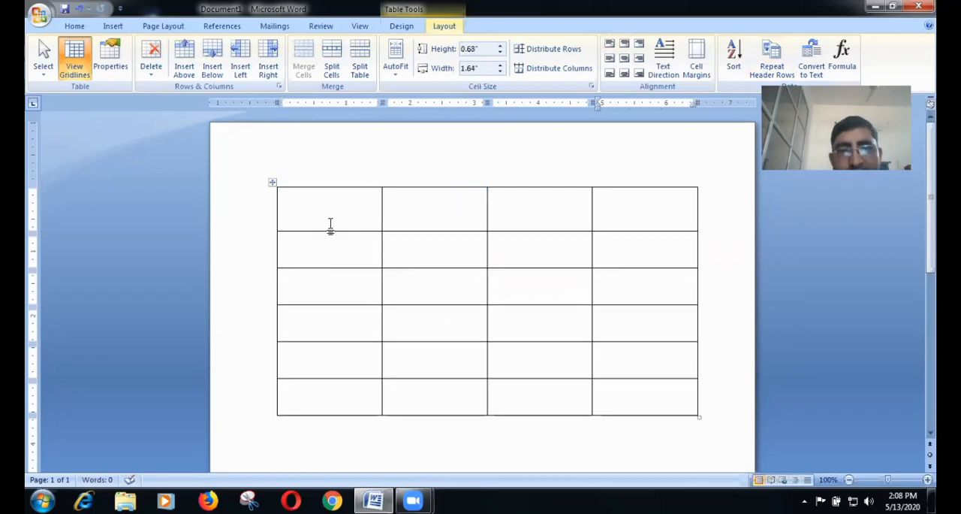
Step: Enter the headings NAME, CLASS, ROLLNO and HINDI in the four cells of the first row
{"action": "left_click", "coordinate": [324, 222]}
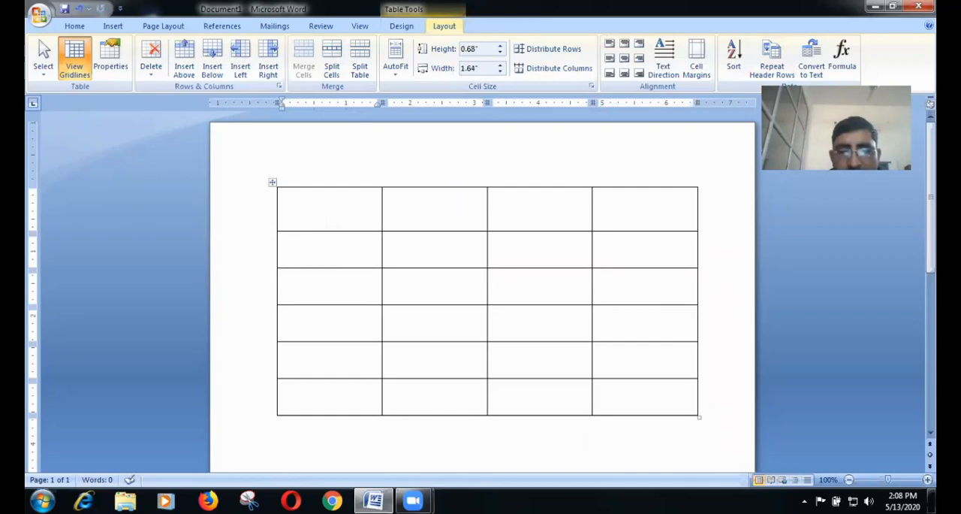
{"action": "left_click", "coordinate": [932, 498]}
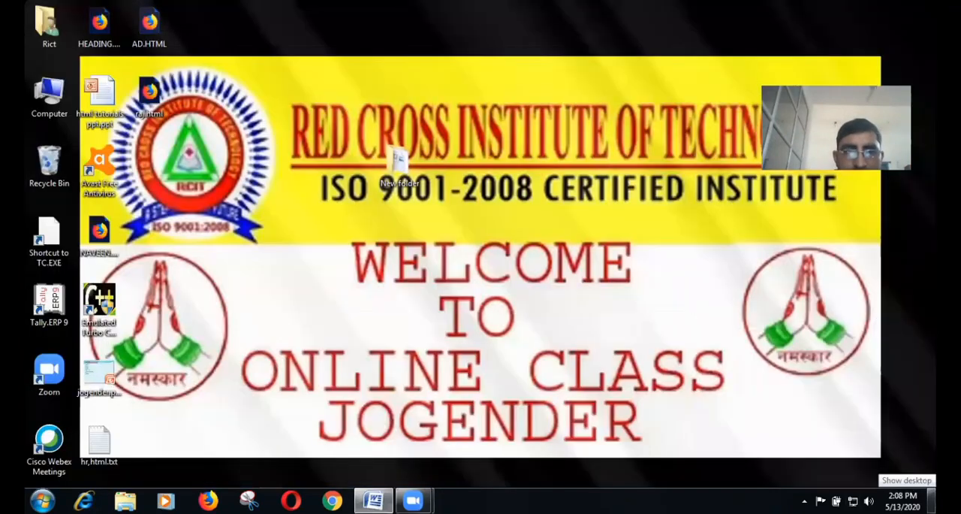
{"action": "left_click", "coordinate": [932, 498]}
{"action": "type", "text": "ME"}
{"action": "key", "text": "Tab"}
{"action": "type", "text": "CLASS"}
{"action": "key", "text": "Tab"}
{"action": "type", "text": "ROL"}
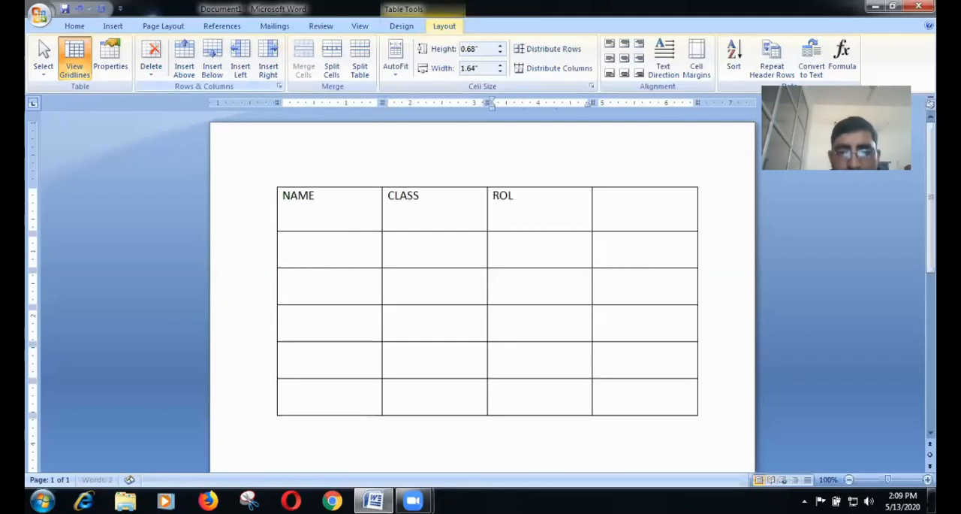
{"action": "type", "text": "LNO"}
{"action": "key", "text": "Tab"}
{"action": "type", "text": "HINDI"}
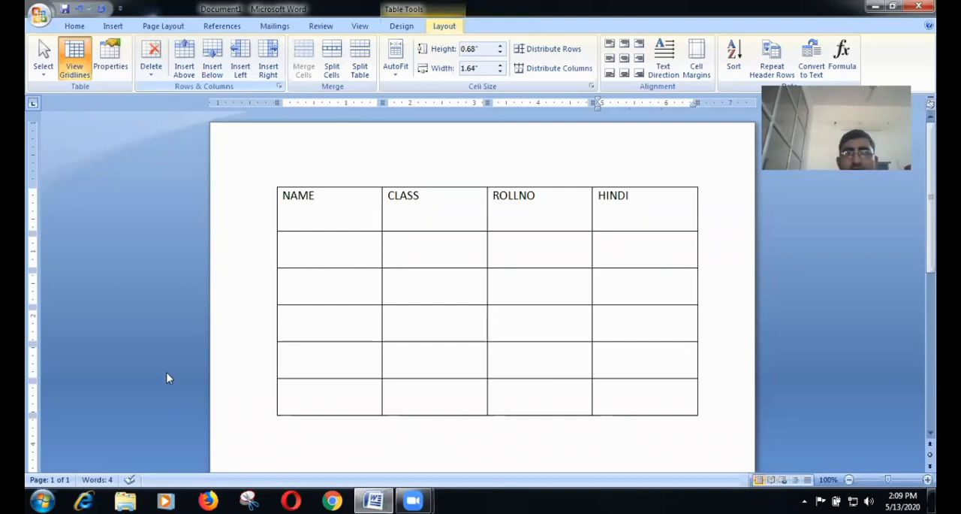
Step: Append further empty rows at the end of the table to lengthen it down the page
{"action": "left_click", "coordinate": [324, 256]}
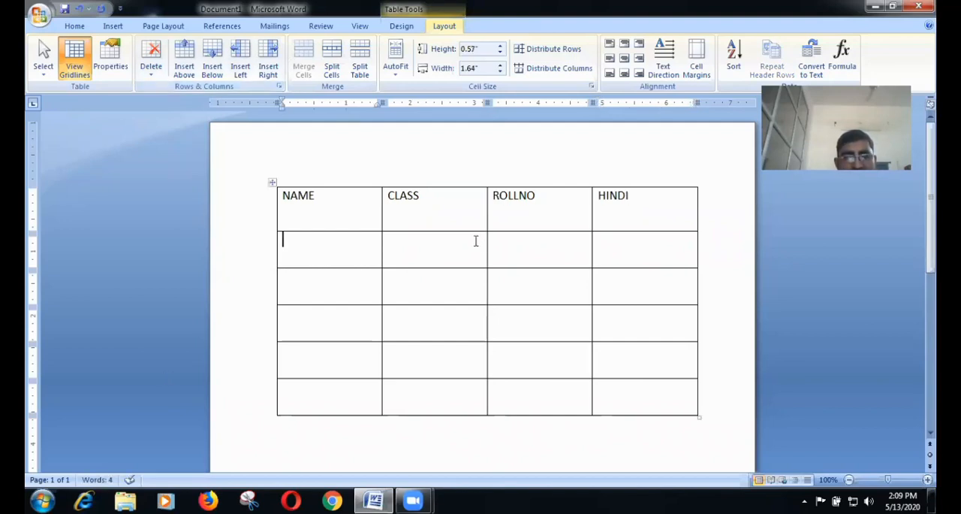
{"action": "left_click", "coordinate": [476, 241]}
{"action": "left_click", "coordinate": [497, 350]}
{"action": "scroll", "coordinate": [476, 240], "scroll_direction": "down", "scroll_amount": 5}
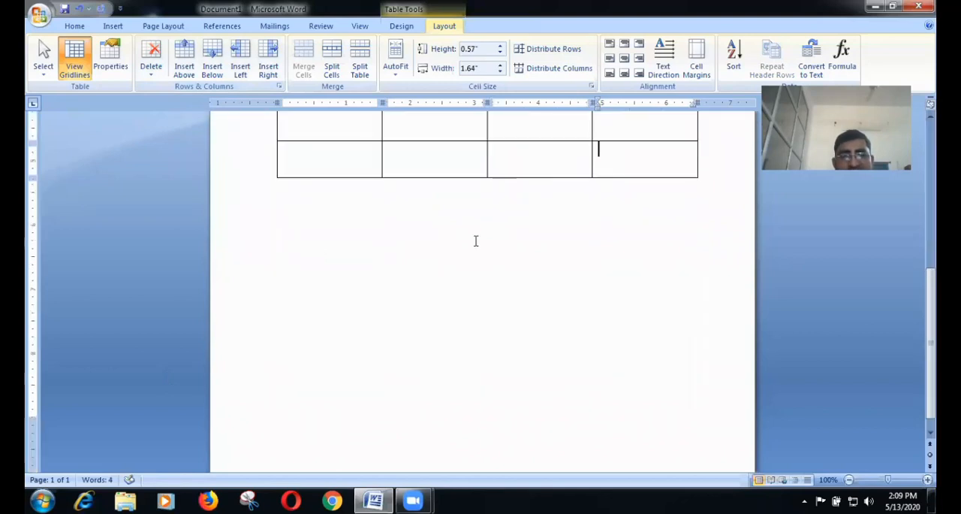
{"action": "scroll", "coordinate": [475, 240], "scroll_direction": "up", "scroll_amount": 3}
{"action": "key", "text": "Tab"}
{"action": "key", "text": "Tab"}
{"action": "key", "text": "Tab"}
{"action": "key", "text": "Tab"}
{"action": "key", "text": "Tab"}
{"action": "key", "text": "Tab"}
{"action": "key", "text": "Tab"}
{"action": "key", "text": "Tab"}
{"action": "key", "text": "Tab"}
{"action": "key", "text": "Tab"}
{"action": "key", "text": "Tab"}
{"action": "key", "text": "Tab"}
{"action": "key", "text": "Tab"}
{"action": "key", "text": "Tab"}
{"action": "key", "text": "Tab"}
{"action": "key", "text": "Tab"}
{"action": "key", "text": "Tab"}
{"action": "key", "text": "Tab"}
{"action": "key", "text": "Tab"}
{"action": "key", "text": "Tab"}
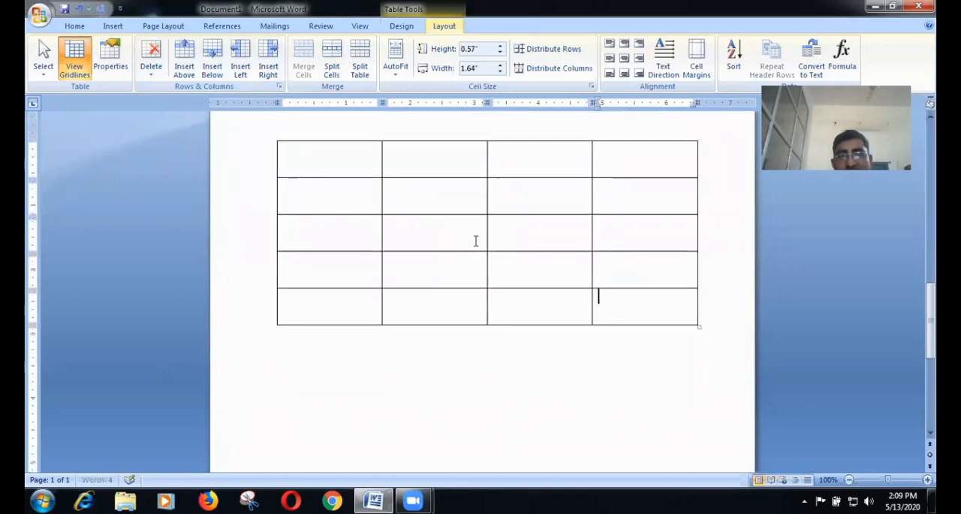
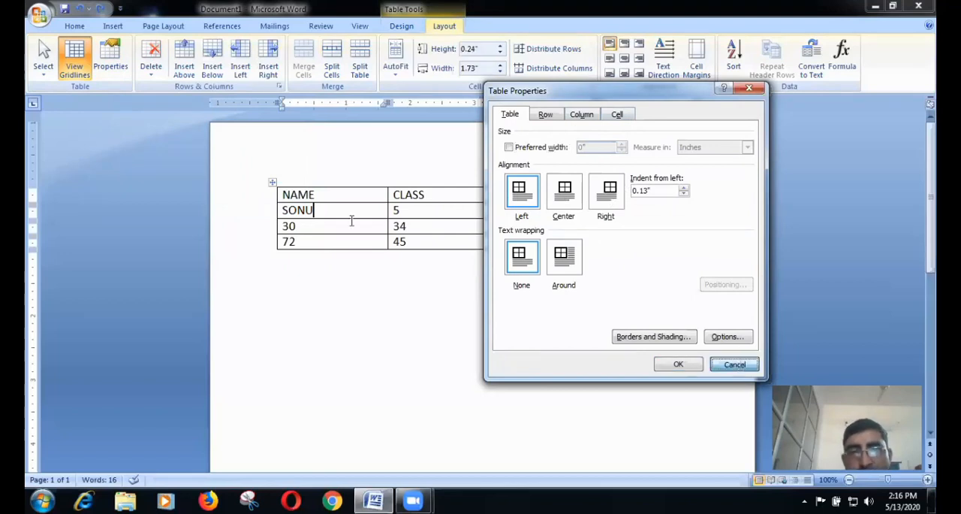
Step: Dismiss the table properties and AutoFit the table's columns to their contents
{"action": "left_click", "coordinate": [733, 363]}
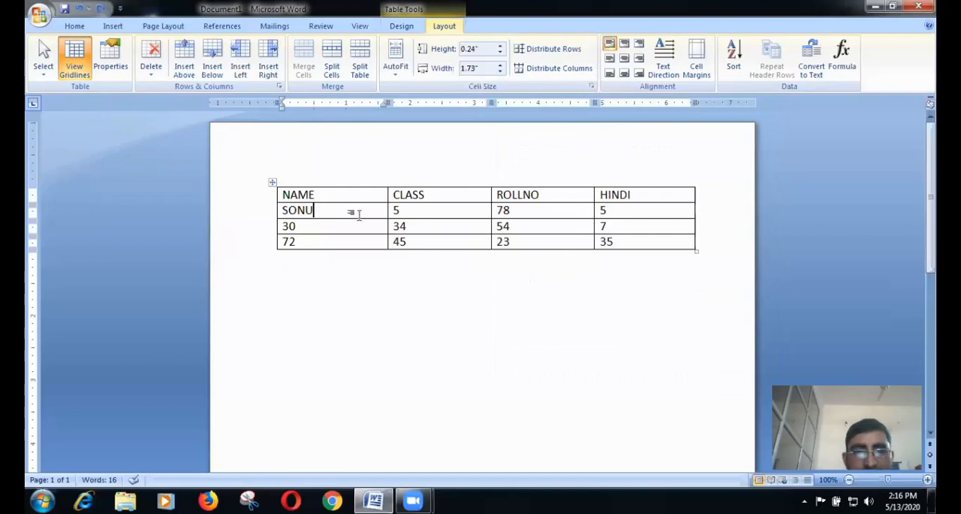
{"action": "left_click", "coordinate": [332, 197]}
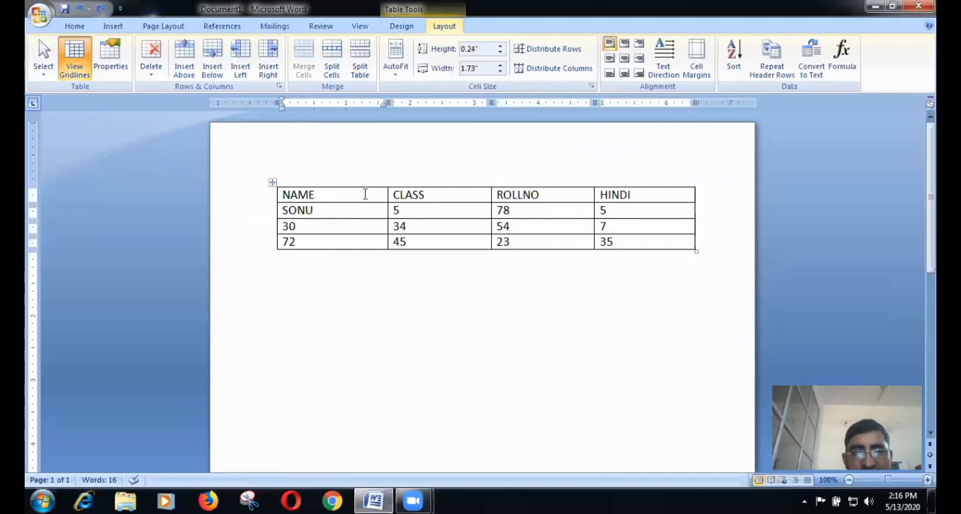
{"action": "key", "text": "Down"}
{"action": "left_click", "coordinate": [396, 72]}
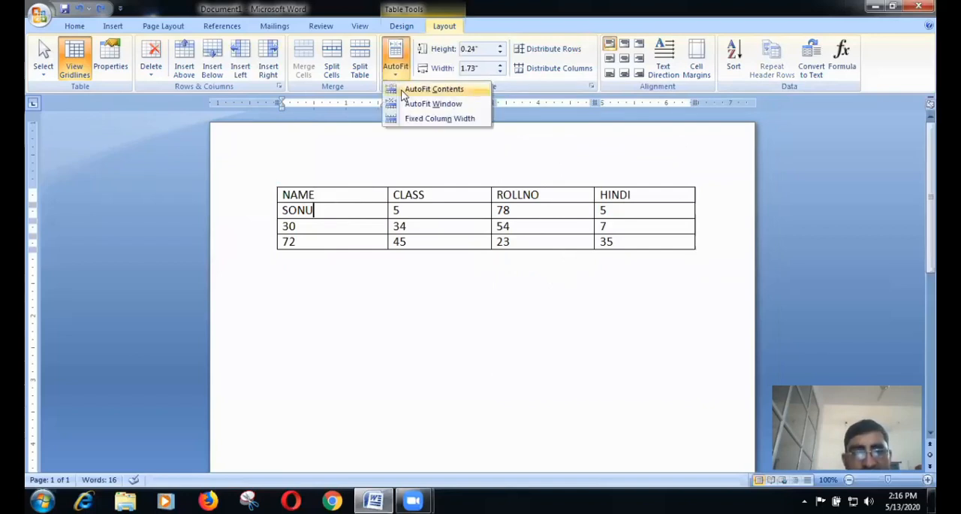
{"action": "left_click", "coordinate": [435, 89]}
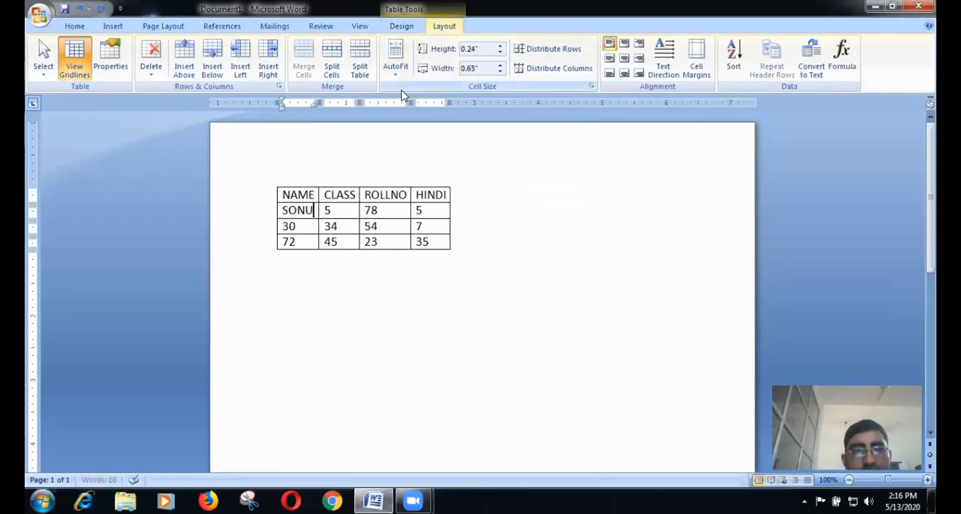
Step: Centre the whole table horizontally on the page through its table properties
{"action": "left_click", "coordinate": [118, 75]}
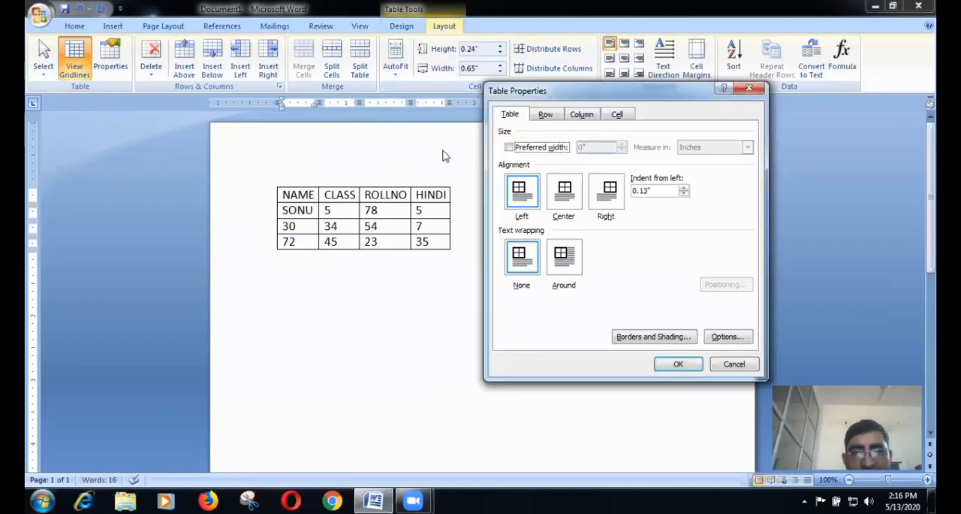
{"action": "left_click", "coordinate": [571, 194]}
{"action": "left_click", "coordinate": [679, 363]}
Step: Set the whole table's alignment on the page to Right in its table properties
{"action": "left_click", "coordinate": [119, 73]}
{"action": "left_click", "coordinate": [607, 192]}
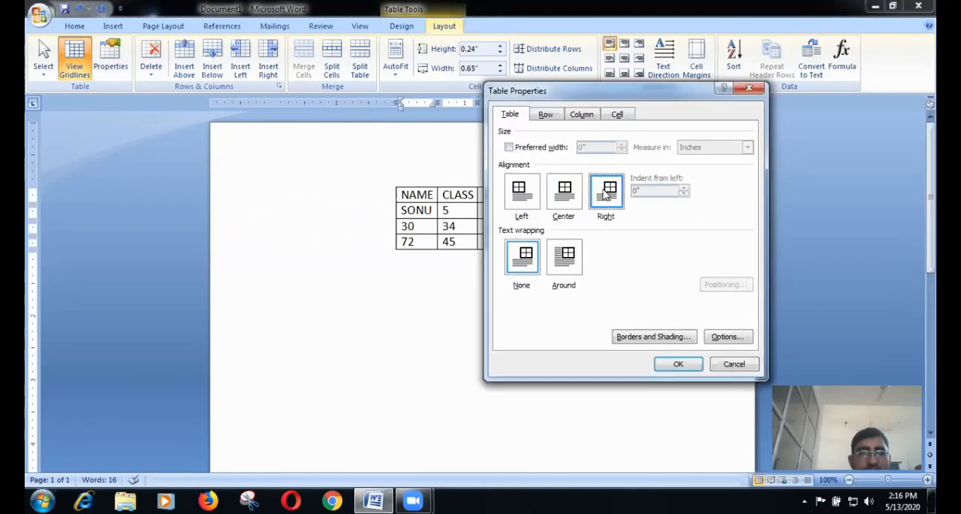
{"action": "left_click", "coordinate": [678, 364]}
Step: Set the whole table's alignment to Left with a 0" indent, then leave the table properties
{"action": "left_click", "coordinate": [111, 72]}
{"action": "left_click", "coordinate": [509, 201]}
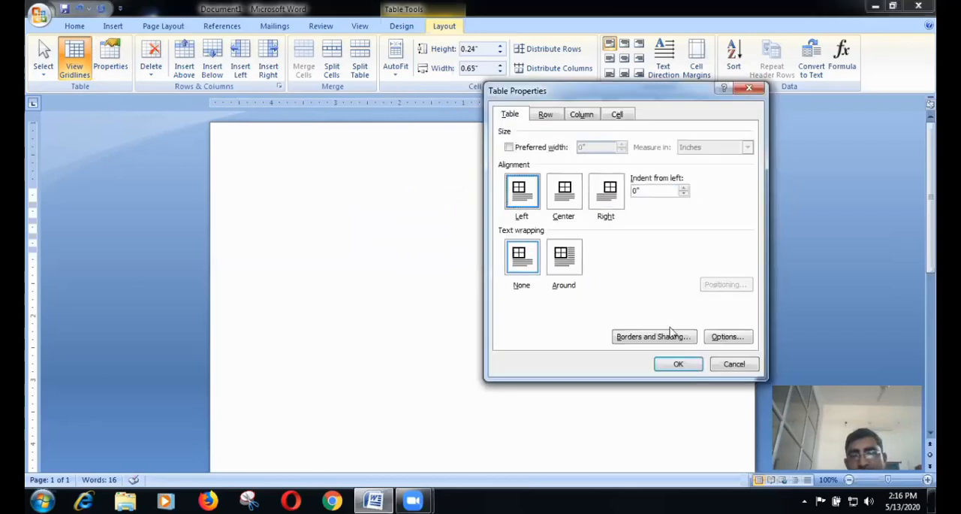
{"action": "left_click", "coordinate": [678, 364]}
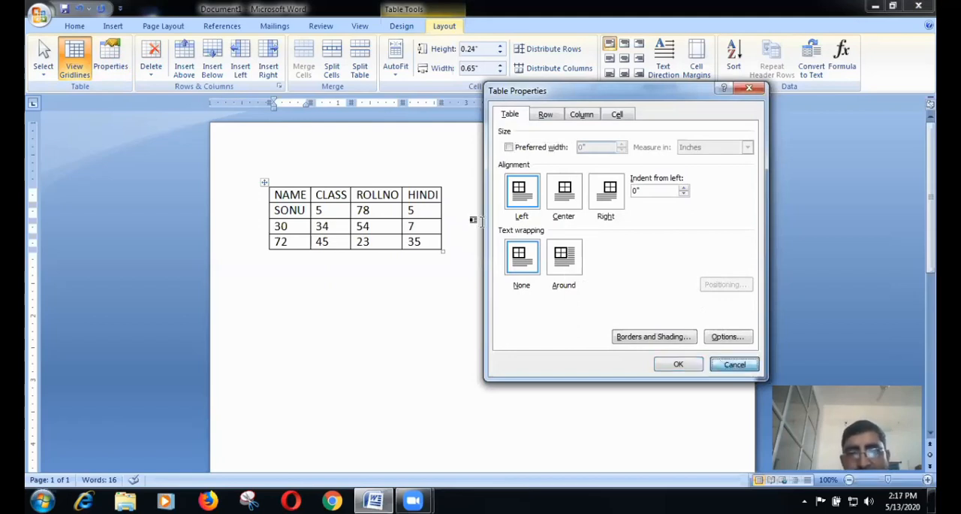
{"action": "key", "text": "Escape"}
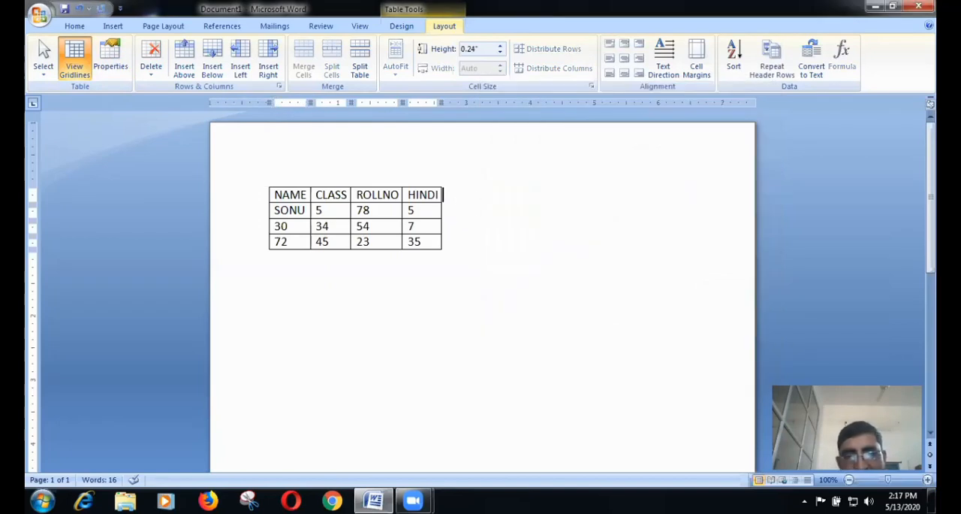
{"action": "type", "text": "DFD"}
{"action": "key", "text": "BackSpace"}
{"action": "key", "text": "BackSpace"}
{"action": "key", "text": "BackSpace"}
Step: Generate sample paragraphs directly below the table with =RAND()
{"action": "left_click", "coordinate": [356, 287]}
{"action": "type", "text": "=R"}
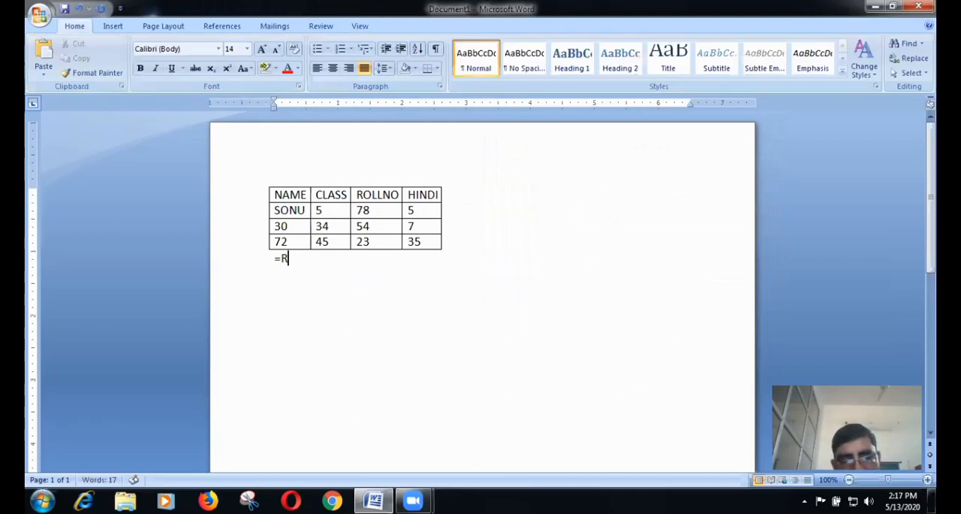
{"action": "type", "text": "AND"}
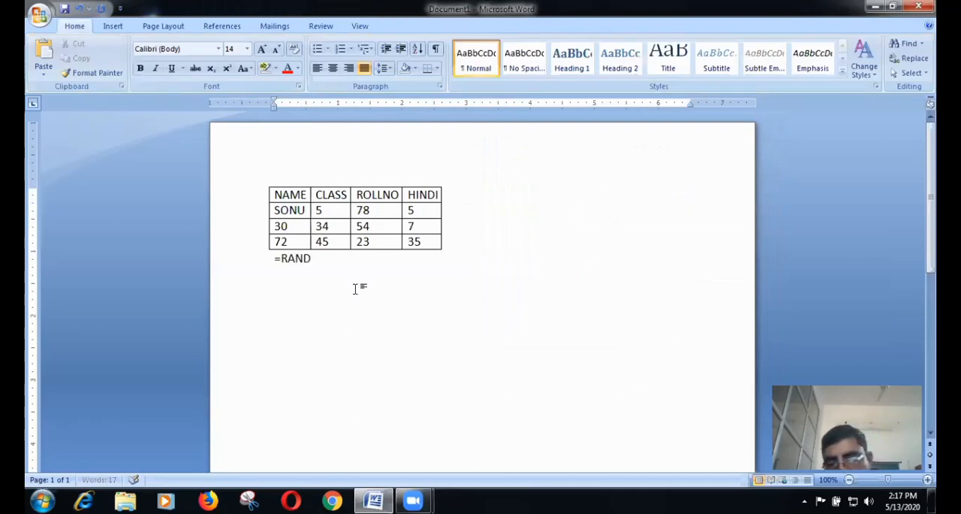
{"action": "type", "text": "()"}
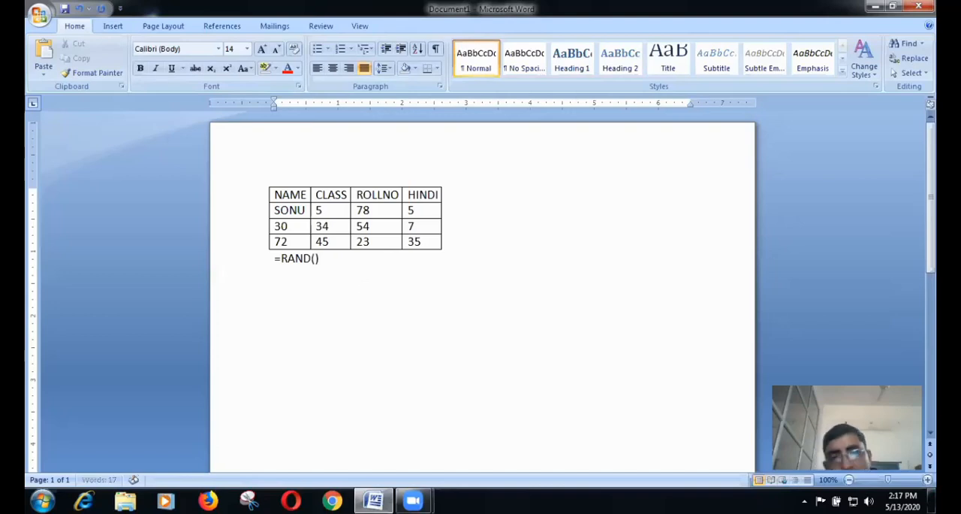
{"action": "key", "text": "Return"}
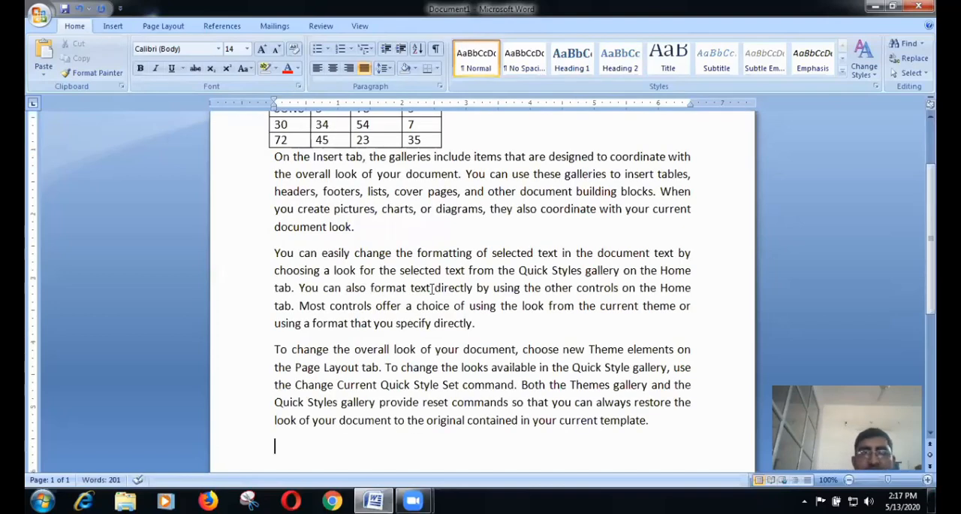
Step: Set the table's text wrapping to Around so the sample paragraphs flow beside it
{"action": "scroll", "coordinate": [369, 249], "scroll_direction": "up", "scroll_amount": 2}
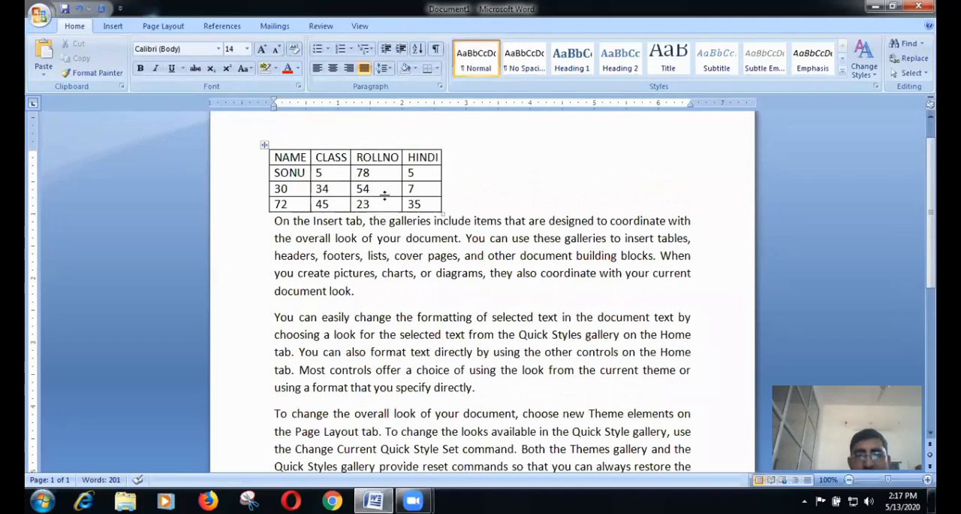
{"action": "left_click", "coordinate": [497, 188]}
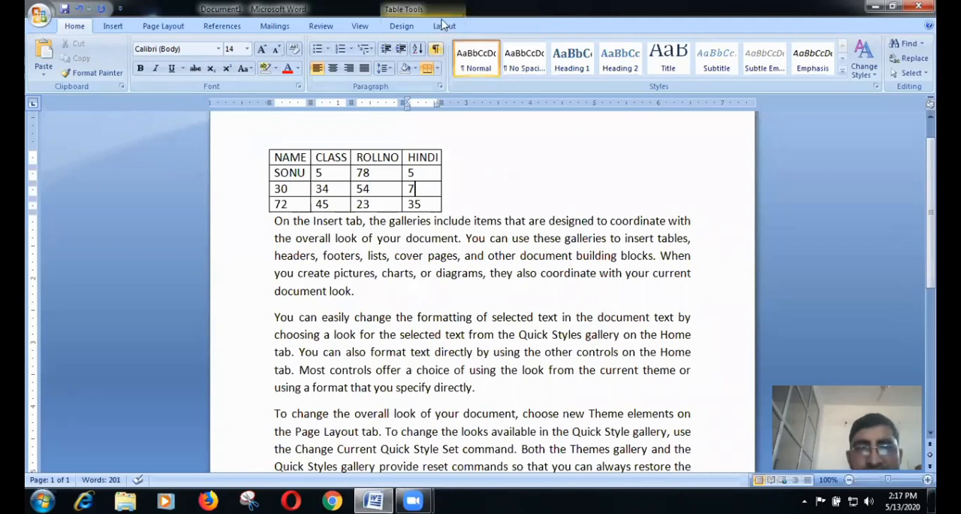
{"action": "left_click", "coordinate": [444, 26]}
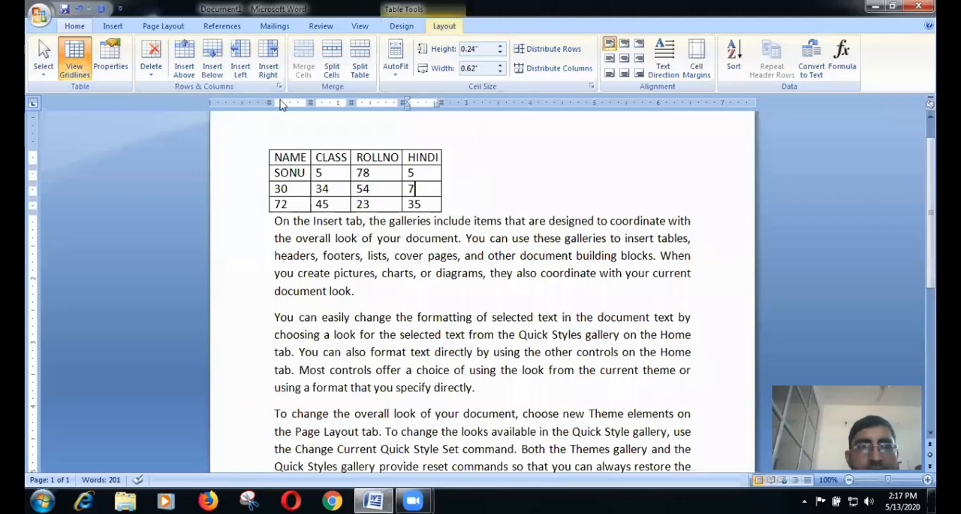
{"action": "left_click", "coordinate": [113, 75]}
{"action": "left_click", "coordinate": [565, 259]}
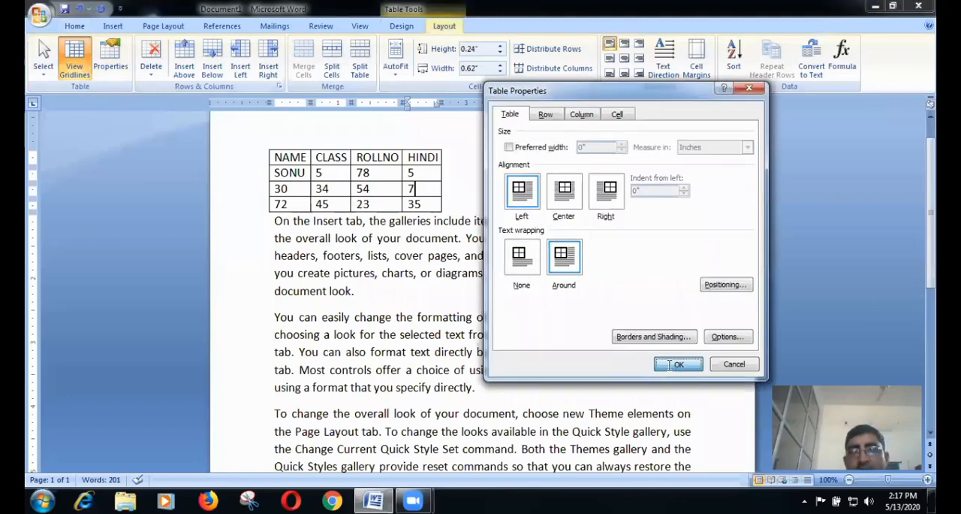
{"action": "key", "text": "Return"}
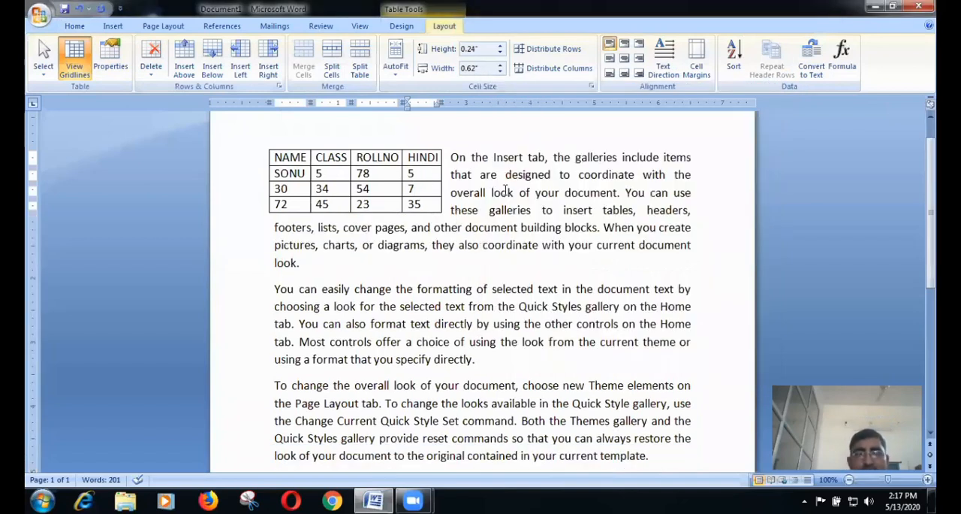
Step: Align the wrapped table to the right so the paragraph text flows on its other side
{"action": "left_click", "coordinate": [410, 188]}
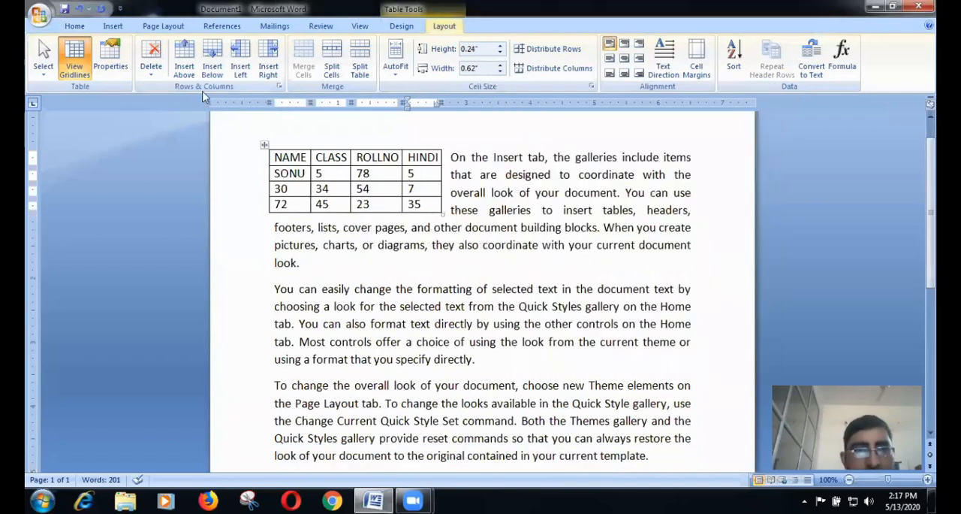
{"action": "type", "text": "7"}
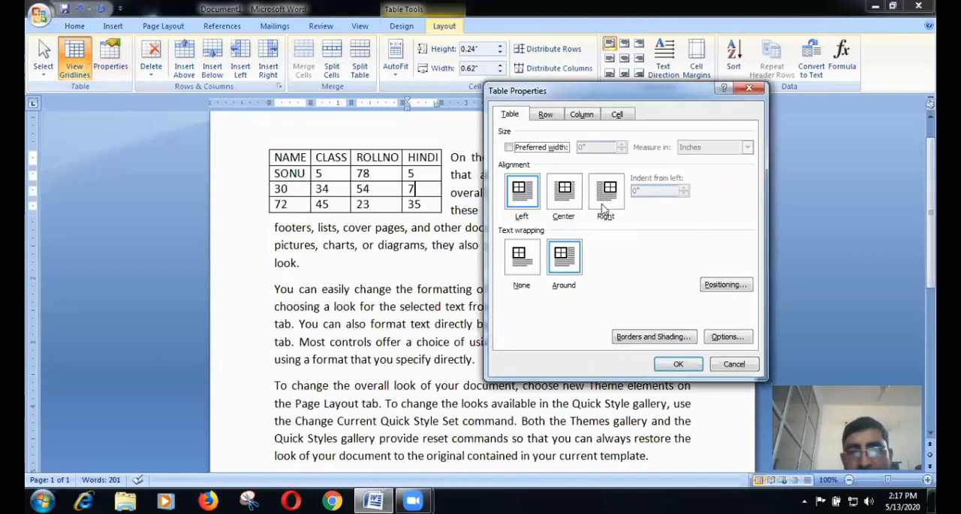
{"action": "left_click", "coordinate": [606, 191]}
{"action": "left_click", "coordinate": [675, 365]}
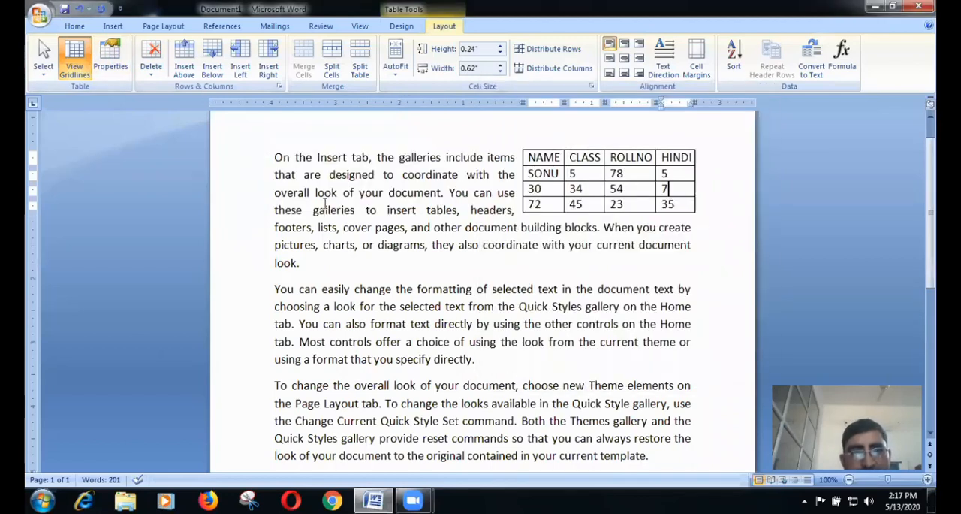
Step: Centre the wrapped table within the paragraph so text flows on both sides of it
{"action": "left_click", "coordinate": [111, 60]}
{"action": "left_click", "coordinate": [565, 192]}
{"action": "left_click", "coordinate": [678, 364]}
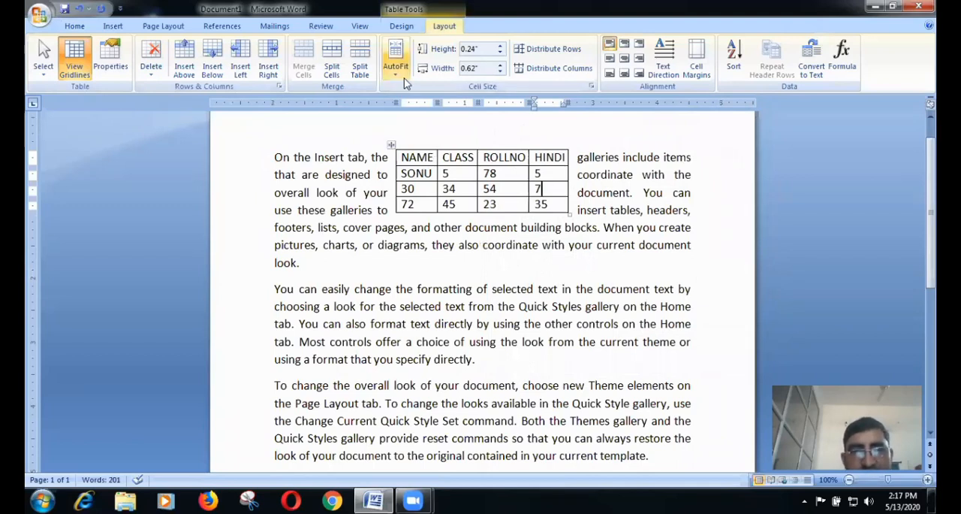
Step: Align the wrapped table to the left and AutoFit it to the window width
{"action": "left_click", "coordinate": [112, 67]}
{"action": "left_click", "coordinate": [528, 194]}
{"action": "left_click", "coordinate": [675, 359]}
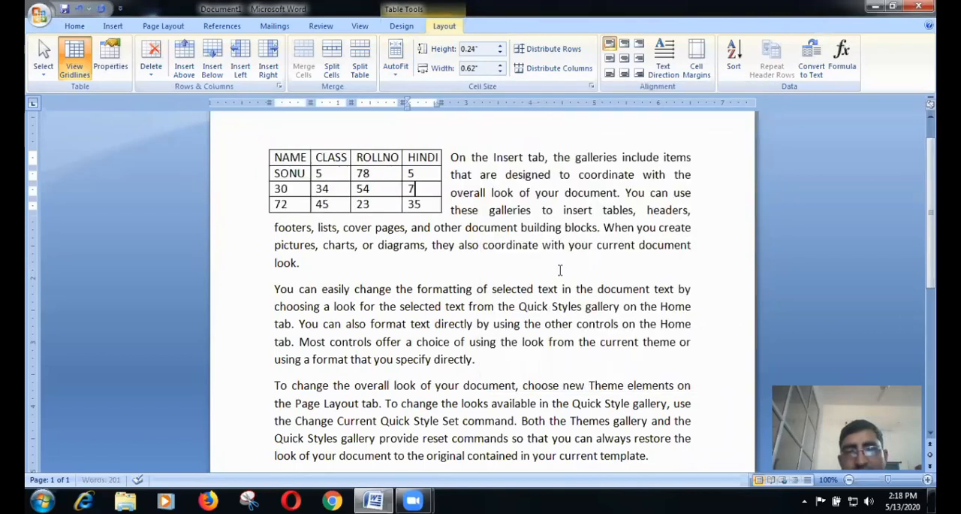
{"action": "left_click", "coordinate": [396, 66]}
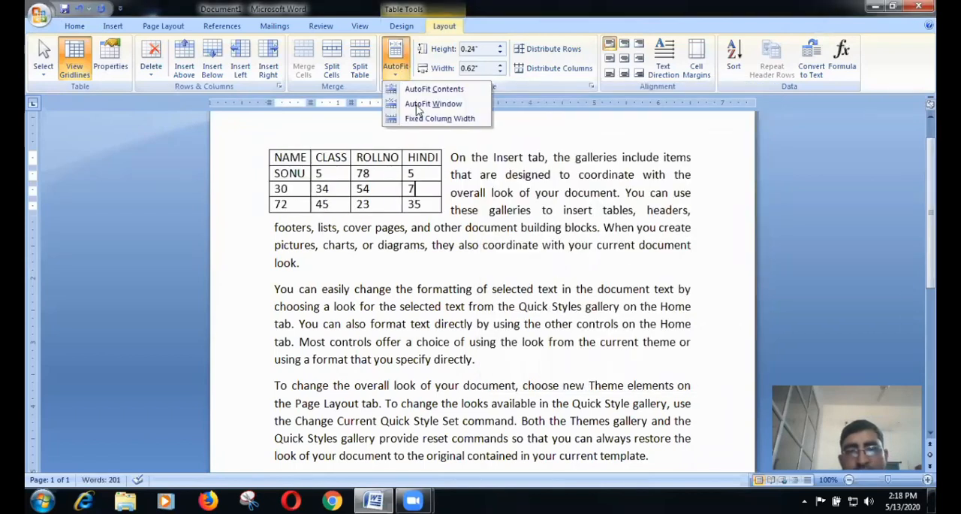
{"action": "left_click", "coordinate": [422, 105]}
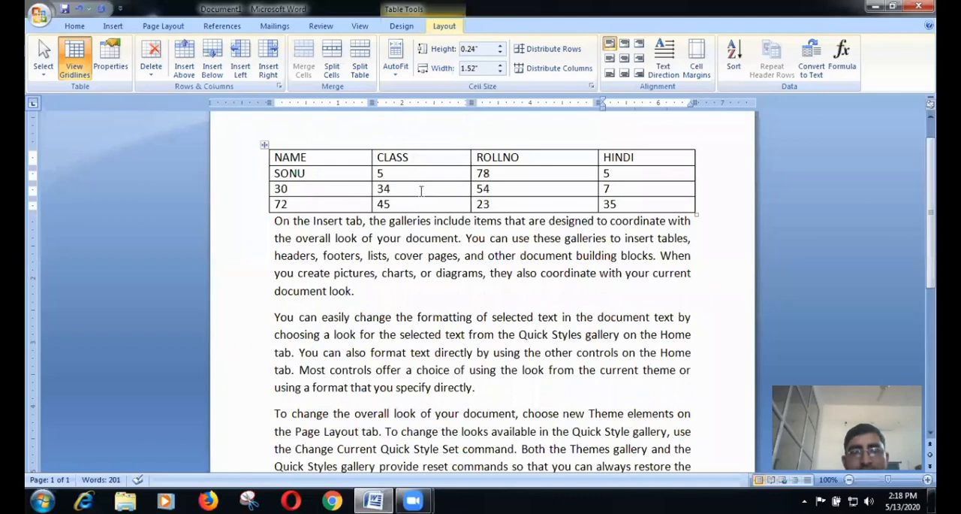
Step: Specify a height of at least 0.8" for the table's third row
{"action": "left_click", "coordinate": [421, 191]}
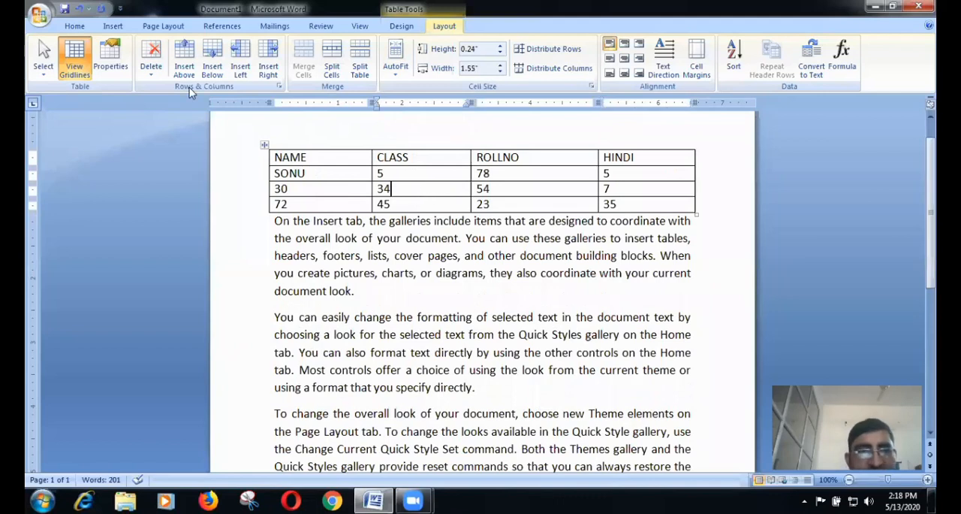
{"action": "left_click", "coordinate": [109, 60]}
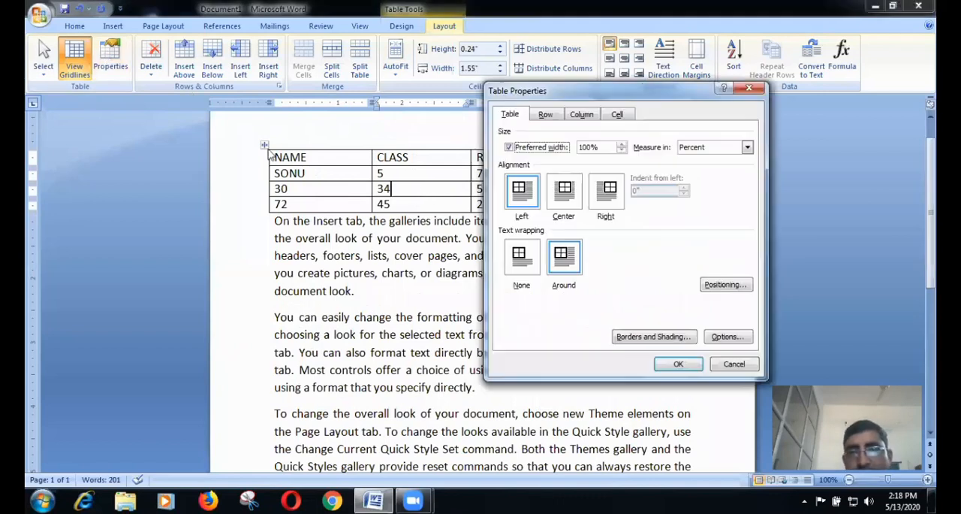
{"action": "left_click", "coordinate": [544, 117]}
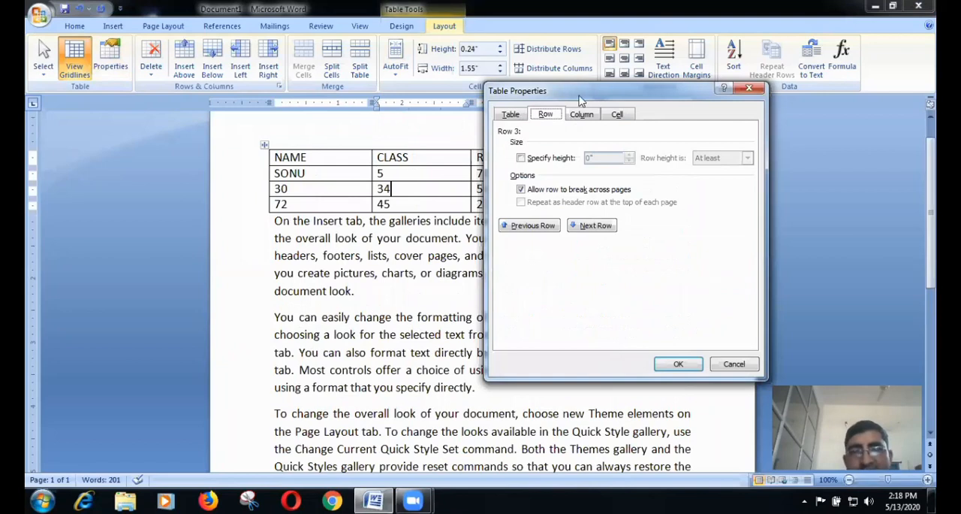
{"action": "left_click_drag", "start_coordinate": [579, 100], "coordinate": [695, 111]}
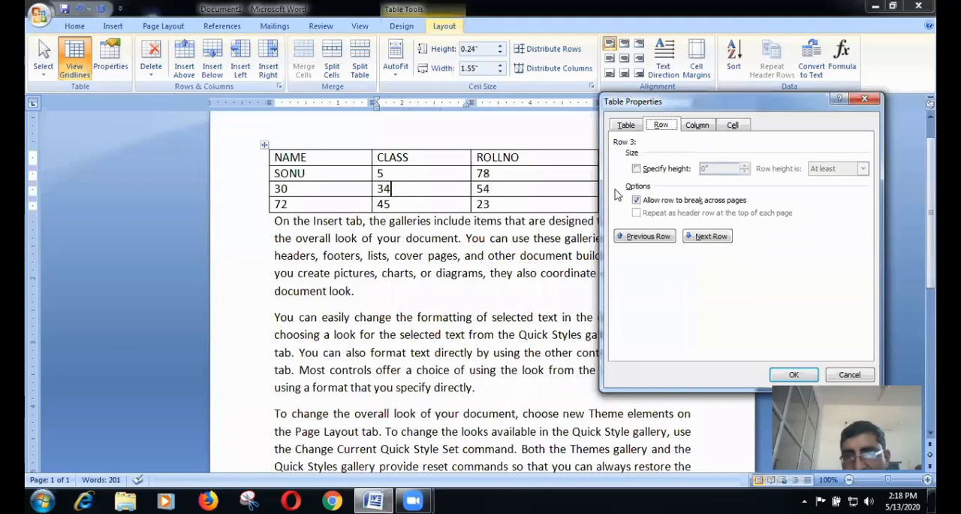
{"action": "left_click", "coordinate": [636, 169]}
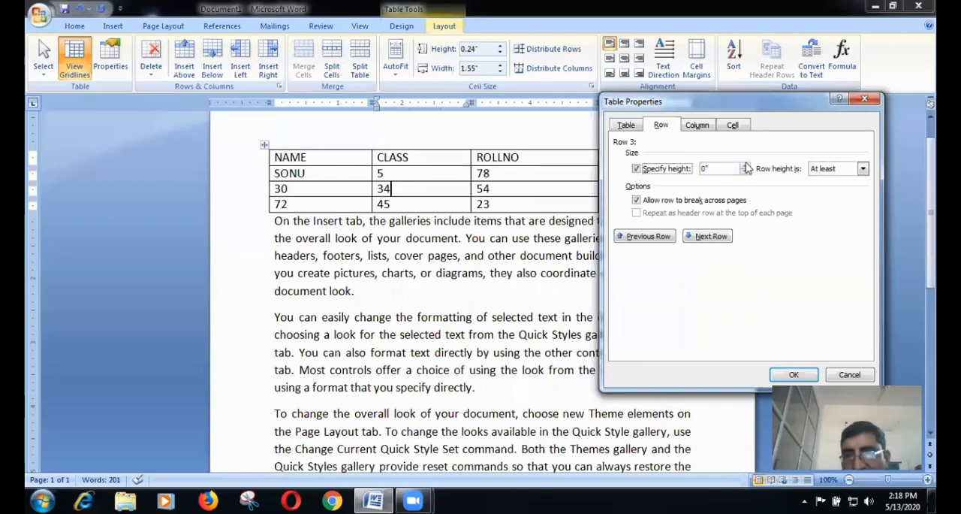
{"action": "left_click", "coordinate": [745, 166]}
{"action": "left_click", "coordinate": [745, 166]}
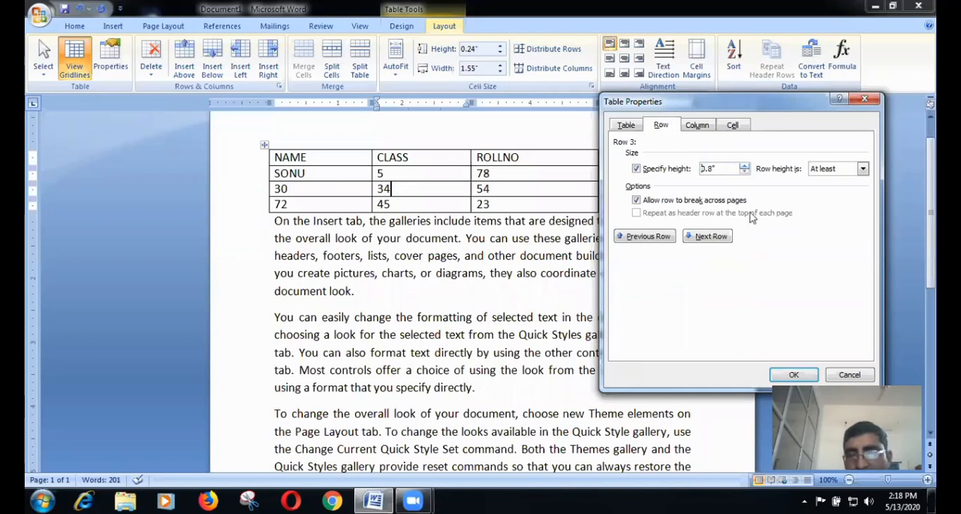
{"action": "left_click", "coordinate": [783, 374]}
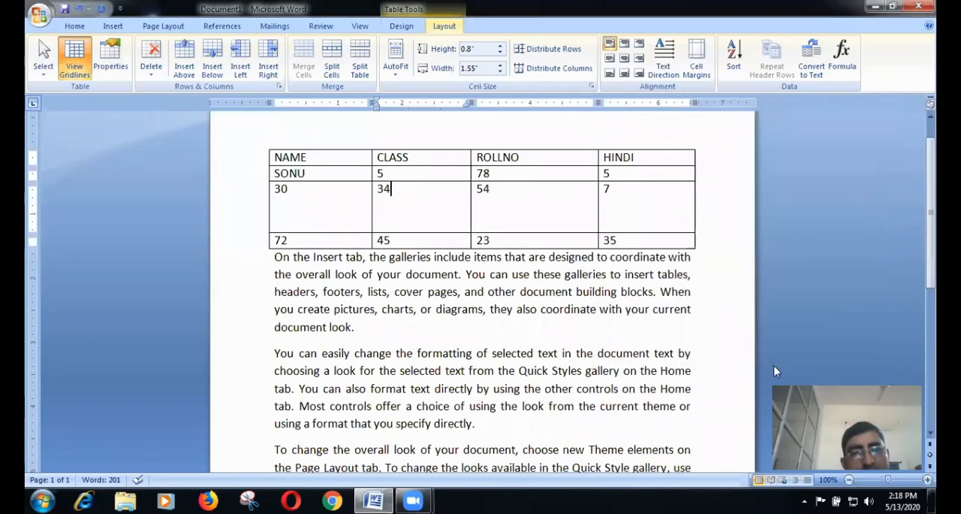
Step: Step through the table's rows in Table Properties to review each row's height settings
{"action": "left_click", "coordinate": [328, 157]}
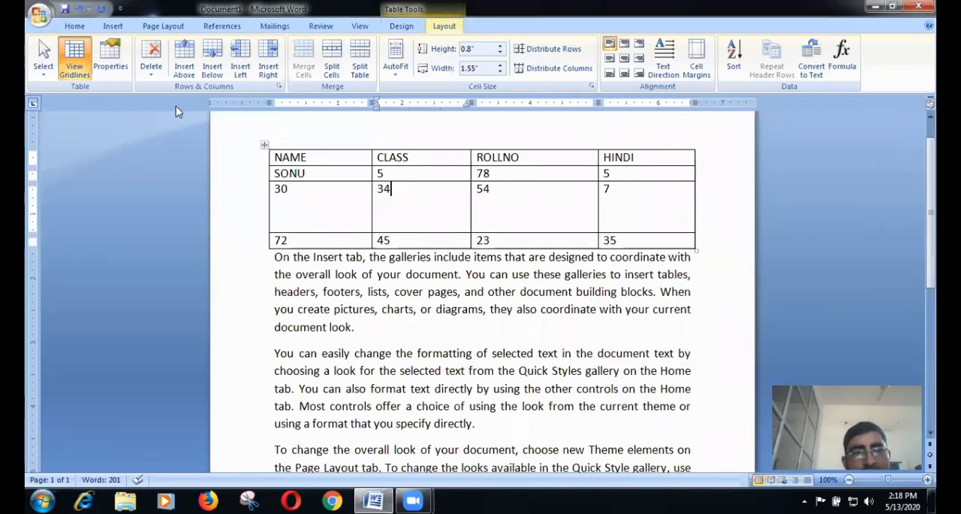
{"action": "left_click", "coordinate": [111, 58]}
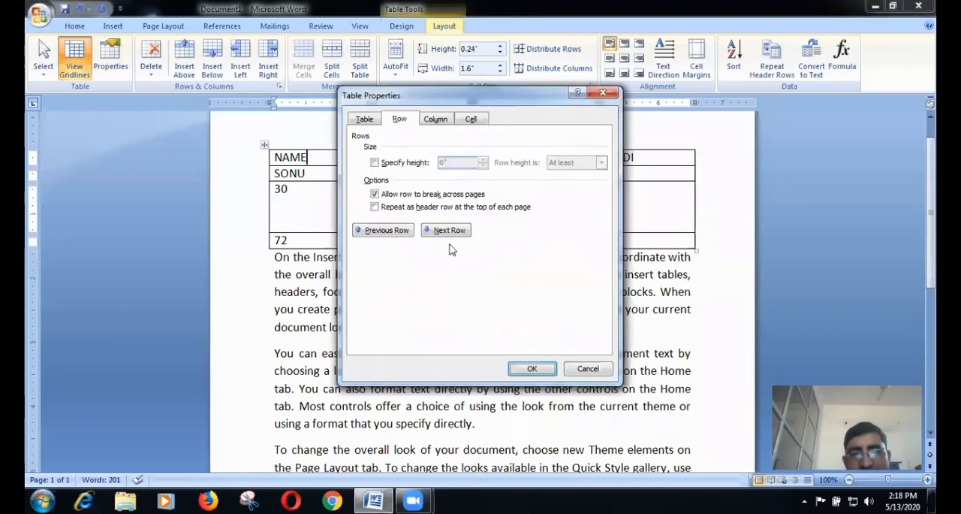
{"action": "left_click_drag", "start_coordinate": [505, 107], "coordinate": [594, 130]}
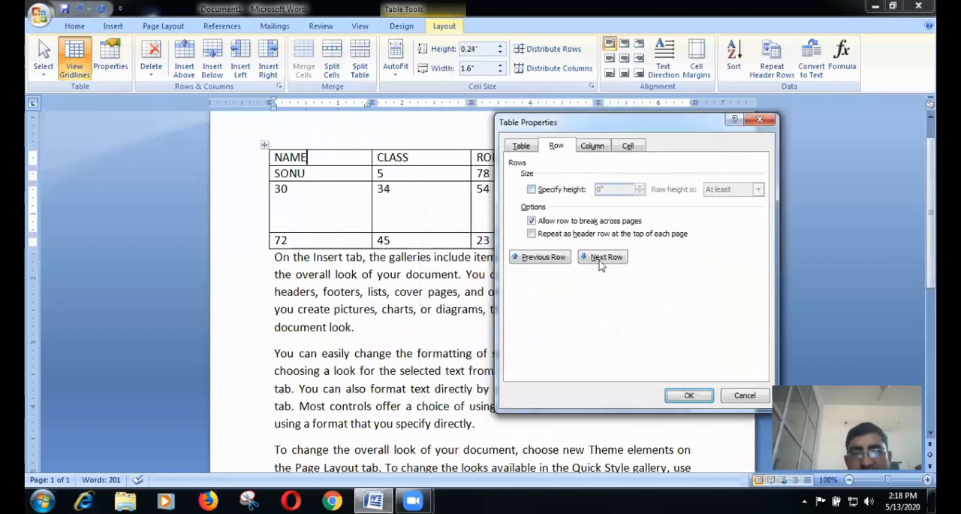
{"action": "left_click", "coordinate": [603, 257]}
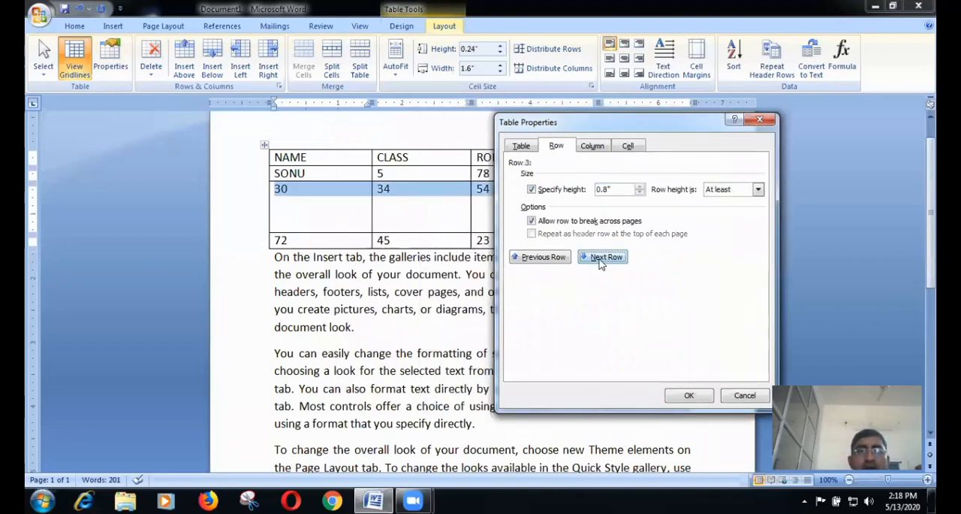
{"action": "left_click", "coordinate": [603, 257]}
{"action": "left_click", "coordinate": [603, 257]}
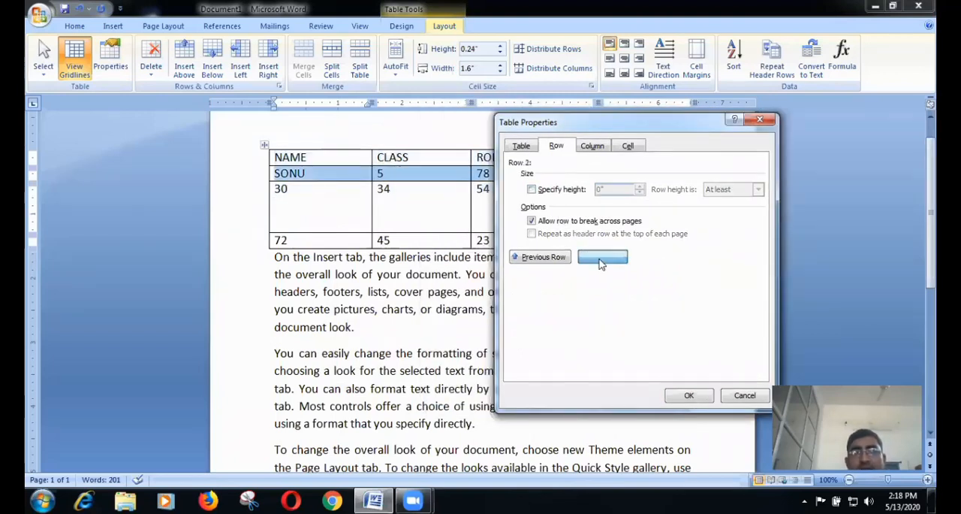
{"action": "left_click", "coordinate": [603, 257]}
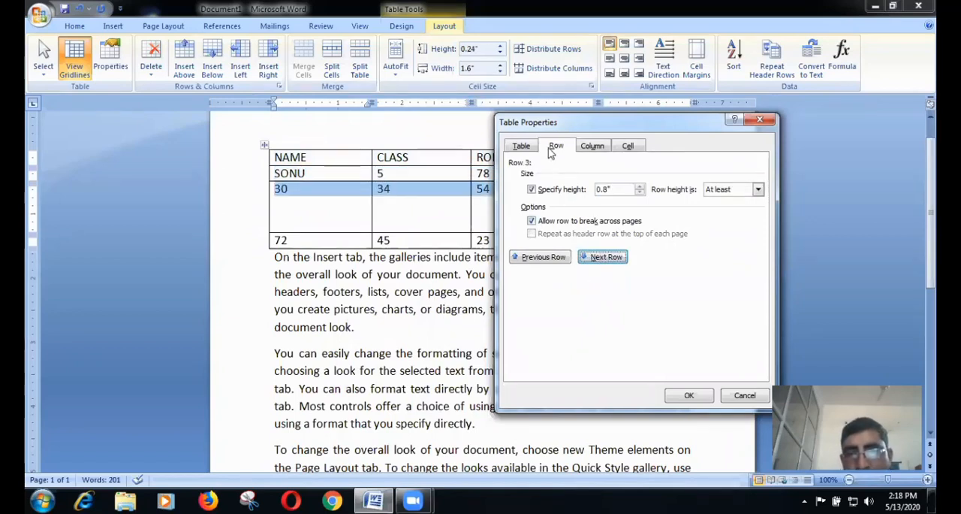
Step: Set the preferred width of the table's second column (CLASS) to 32 percent
{"action": "left_click", "coordinate": [595, 146]}
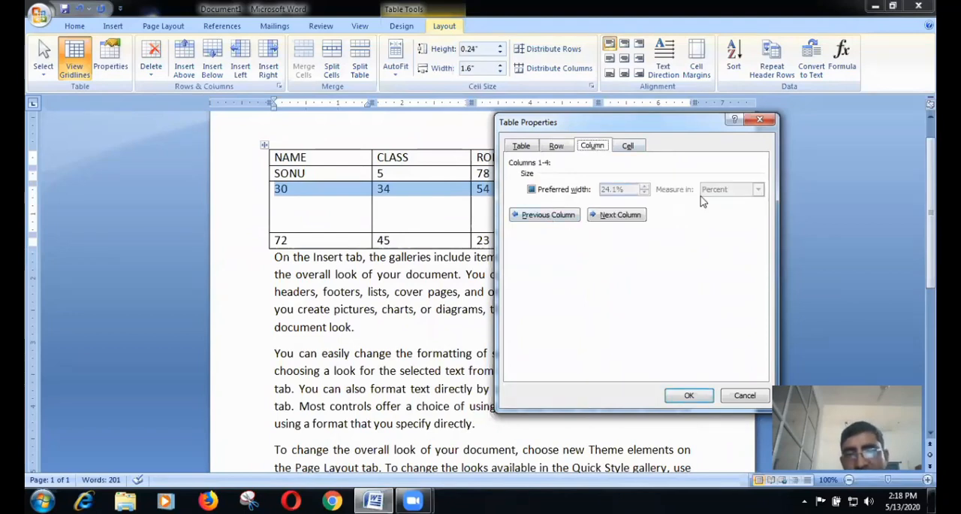
{"action": "left_click", "coordinate": [655, 247]}
{"action": "left_click", "coordinate": [655, 239]}
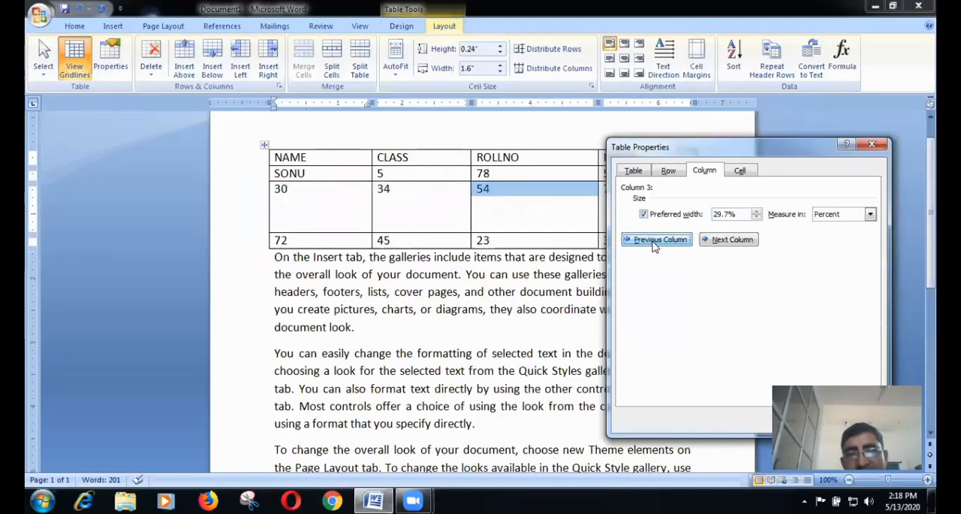
{"action": "double_click", "coordinate": [655, 245]}
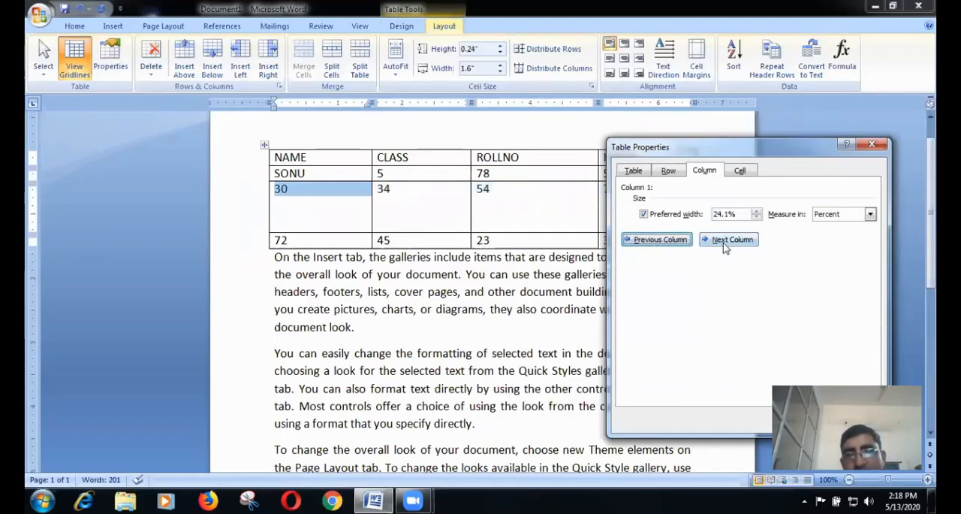
{"action": "left_click", "coordinate": [725, 240]}
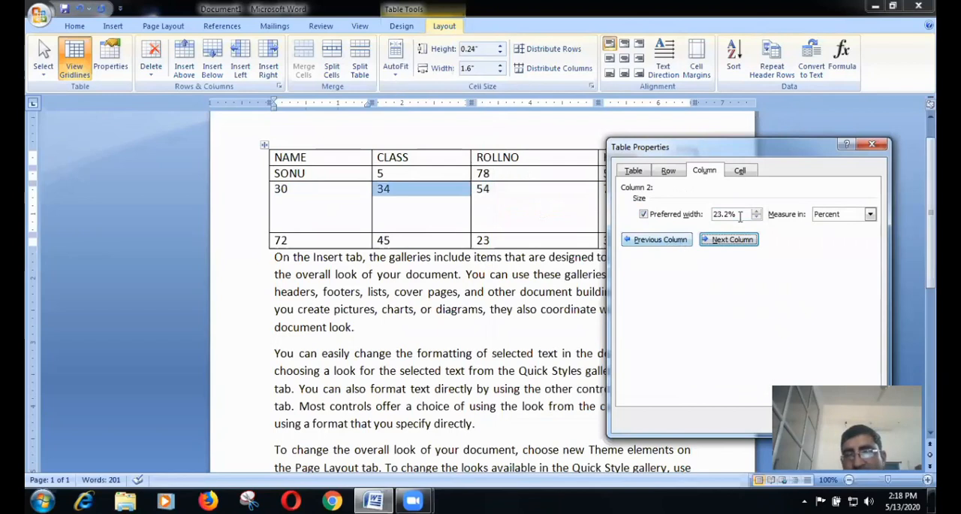
{"action": "left_click", "coordinate": [757, 214]}
{"action": "left_click", "coordinate": [757, 213]}
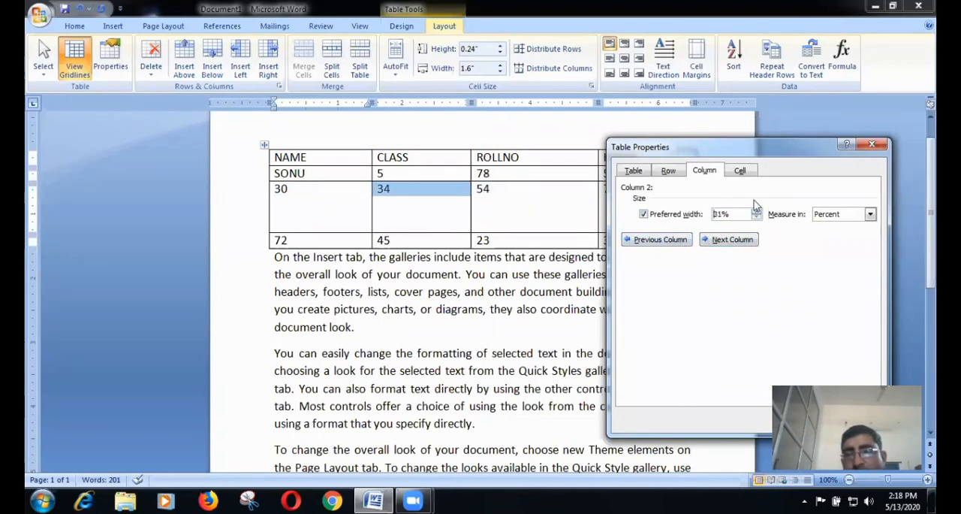
{"action": "left_click_drag", "start_coordinate": [740, 148], "coordinate": [701, 97]}
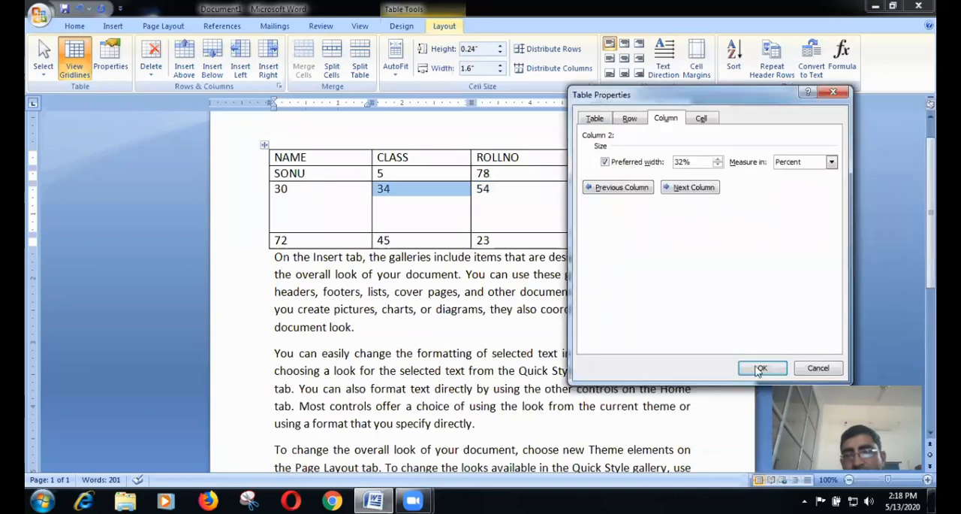
{"action": "left_click", "coordinate": [760, 368]}
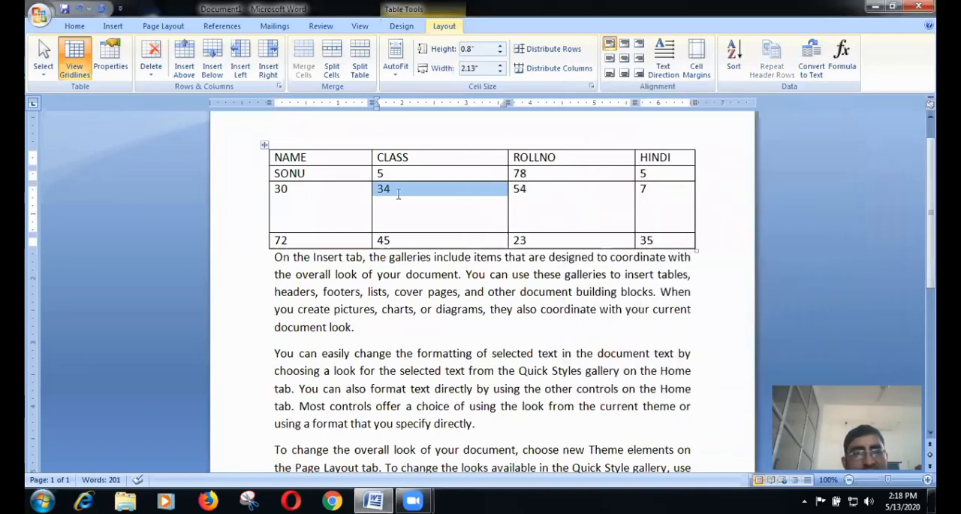
Step: Vertically centre the text in the CLASS cell of the table's third row
{"action": "left_click", "coordinate": [112, 62]}
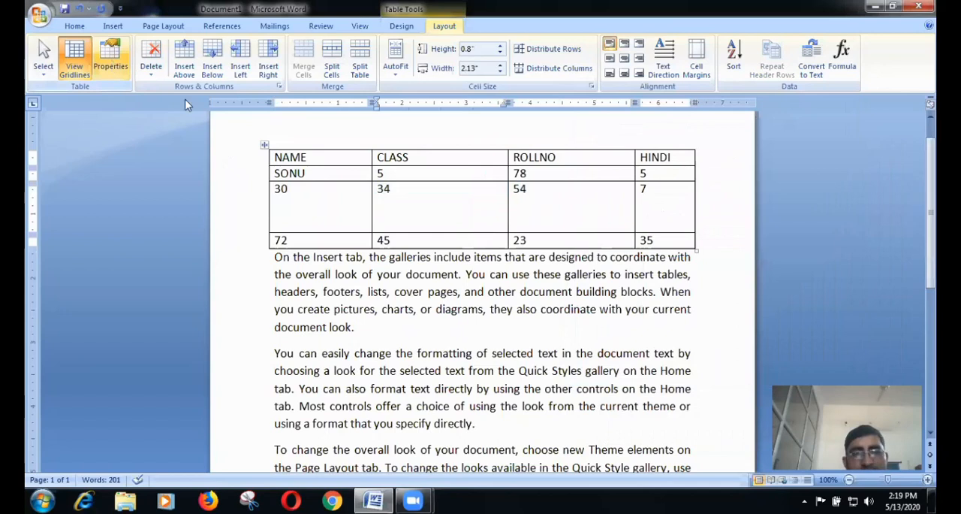
{"action": "left_click", "coordinate": [472, 119]}
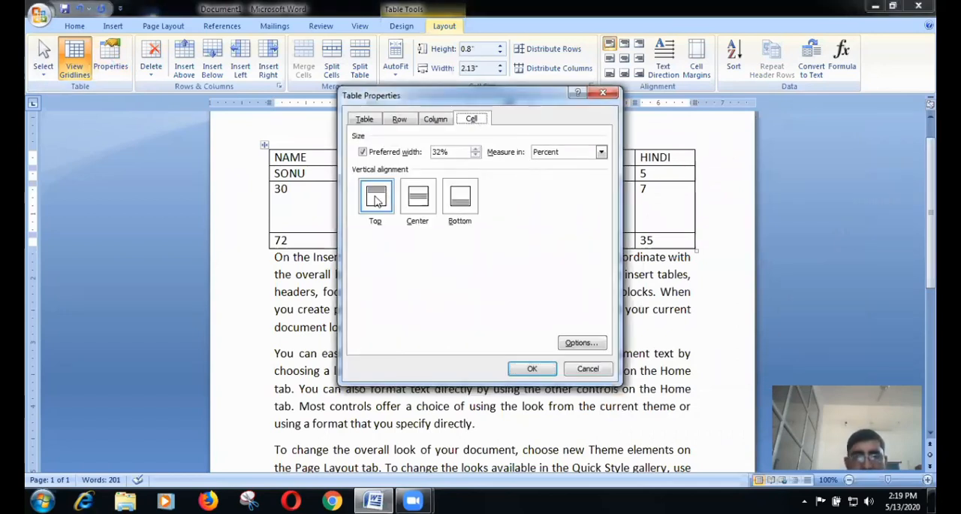
{"action": "left_click", "coordinate": [421, 203]}
{"action": "left_click", "coordinate": [531, 368]}
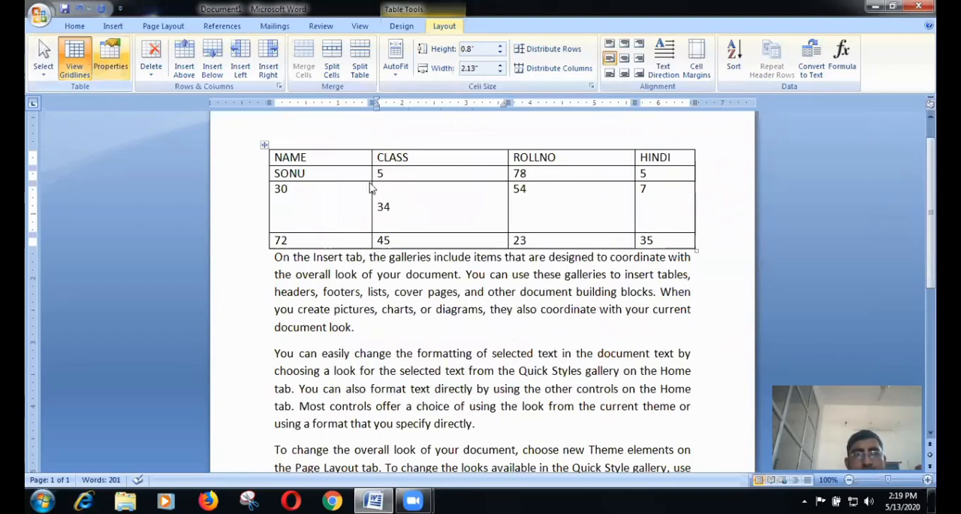
Step: Align the third-row CLASS cell's text to the bottom of the cell, and return it to top alignment
{"action": "left_click", "coordinate": [460, 196]}
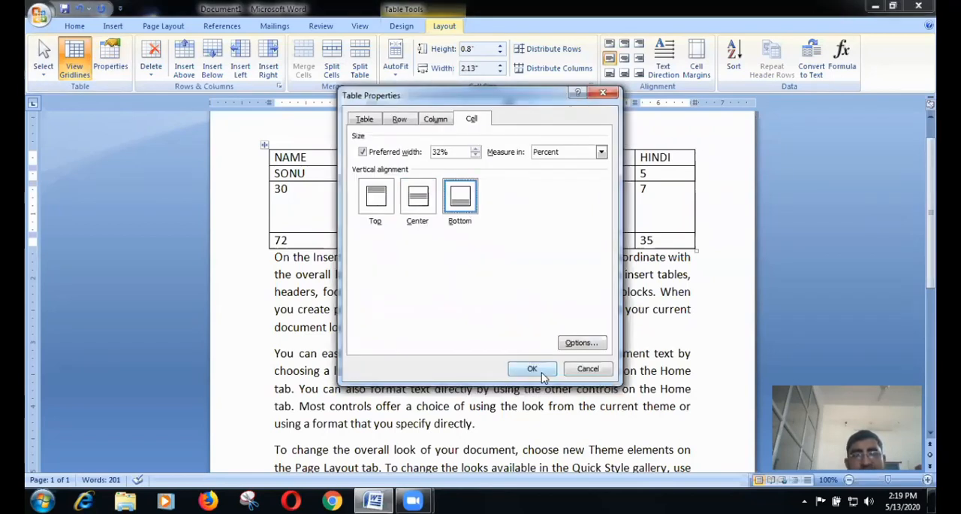
{"action": "key", "text": "Return"}
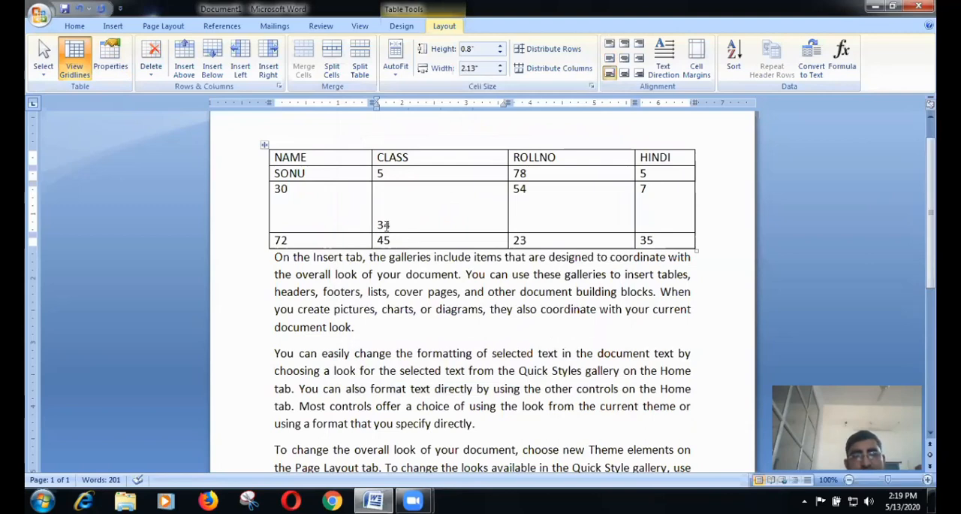
{"action": "left_click", "coordinate": [117, 71]}
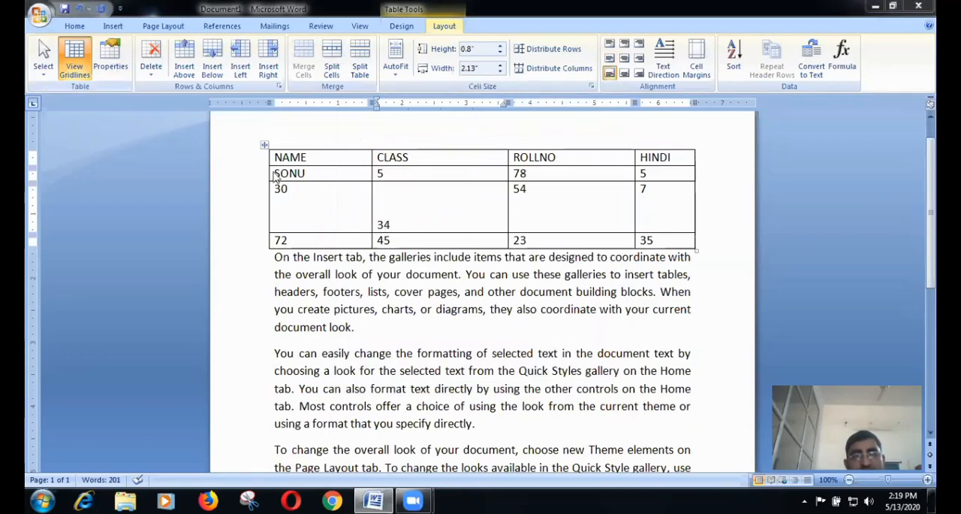
{"action": "left_click", "coordinate": [535, 368]}
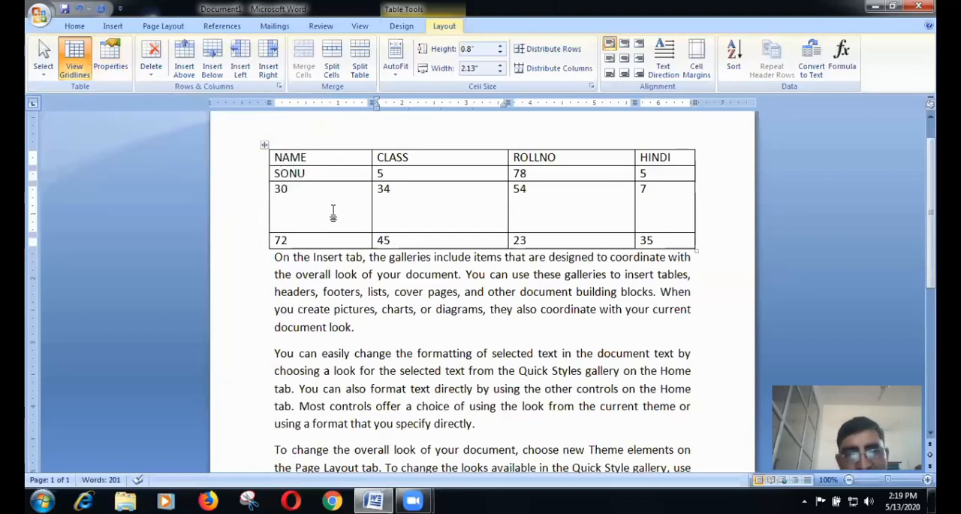
{"action": "left_click", "coordinate": [529, 199]}
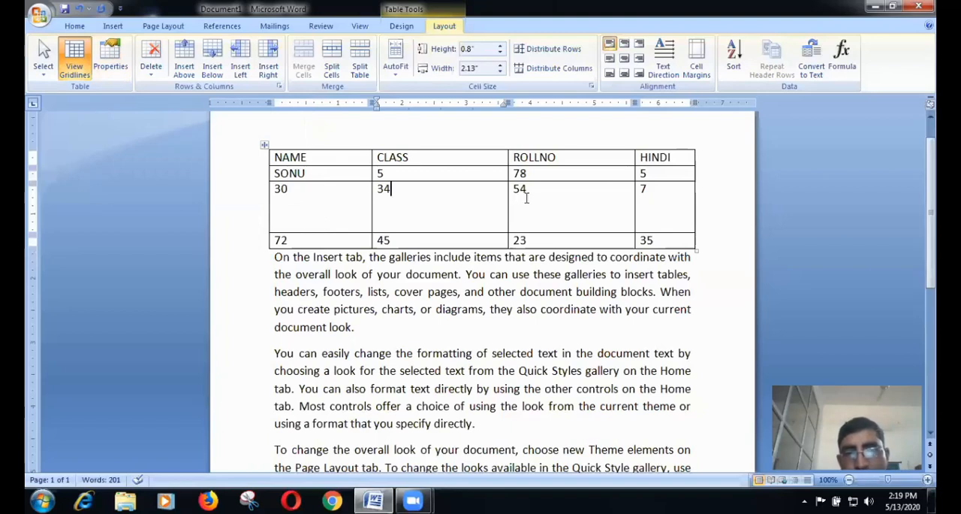
{"action": "left_click", "coordinate": [654, 190]}
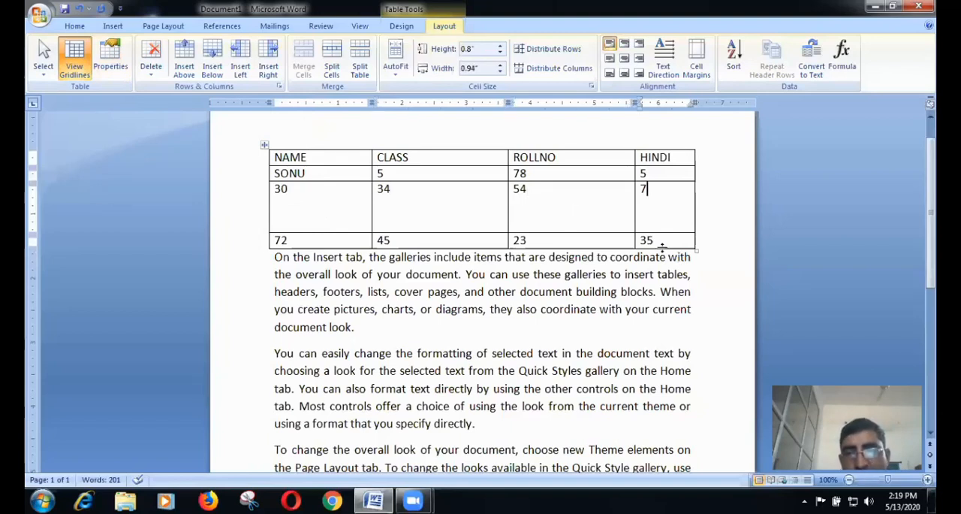
{"action": "left_click", "coordinate": [658, 241]}
{"action": "left_click", "coordinate": [558, 240]}
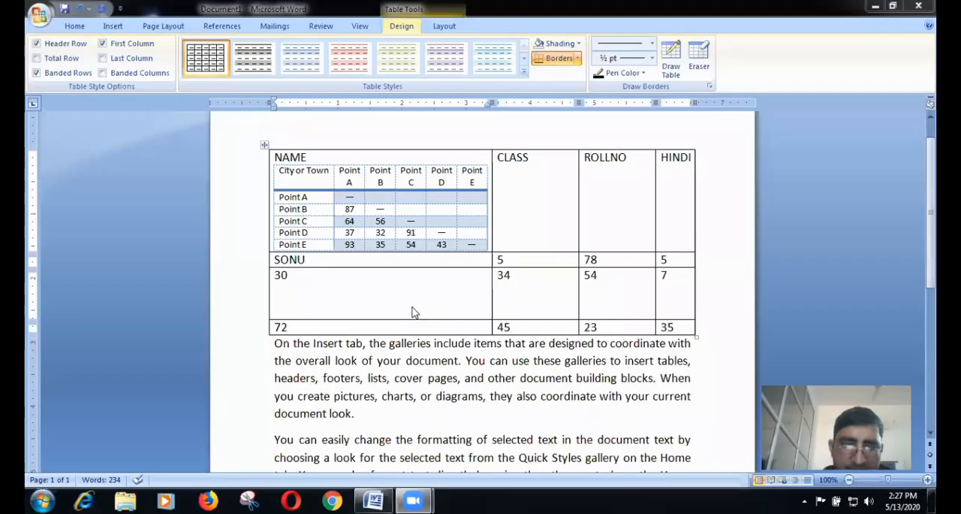
Step: Create a new blank document and fill it with sample paragraphs using =RAND()
{"action": "left_click", "coordinate": [344, 293]}
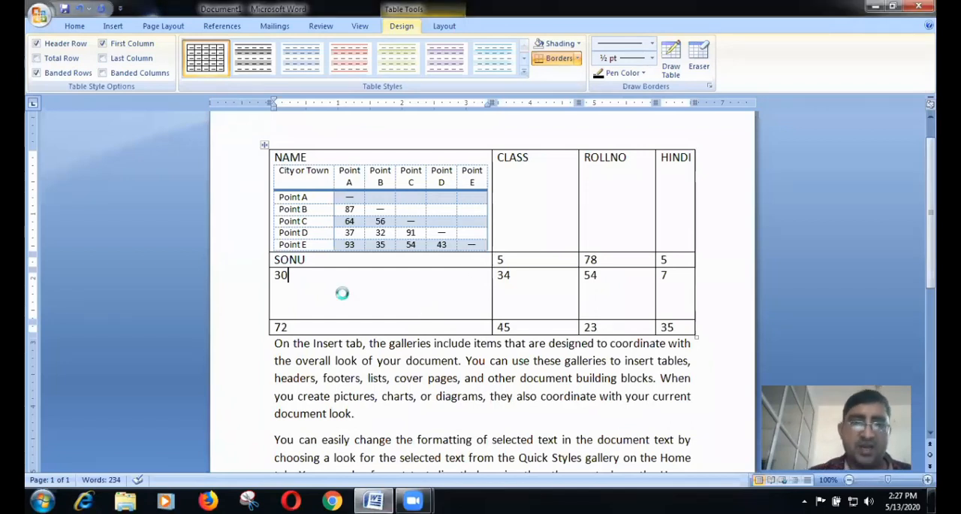
{"action": "key", "text": "ctrl+n"}
{"action": "type", "text": "=RAND()"}
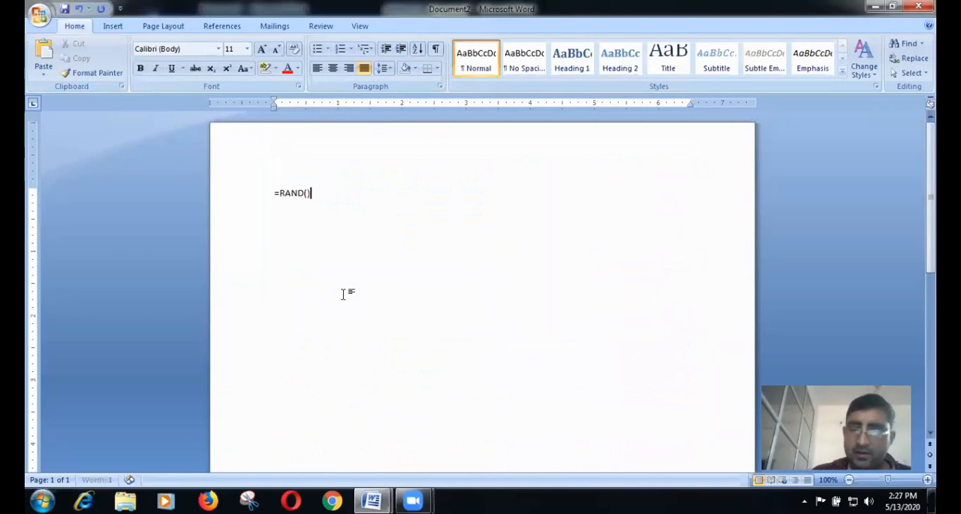
{"action": "key", "text": "Return"}
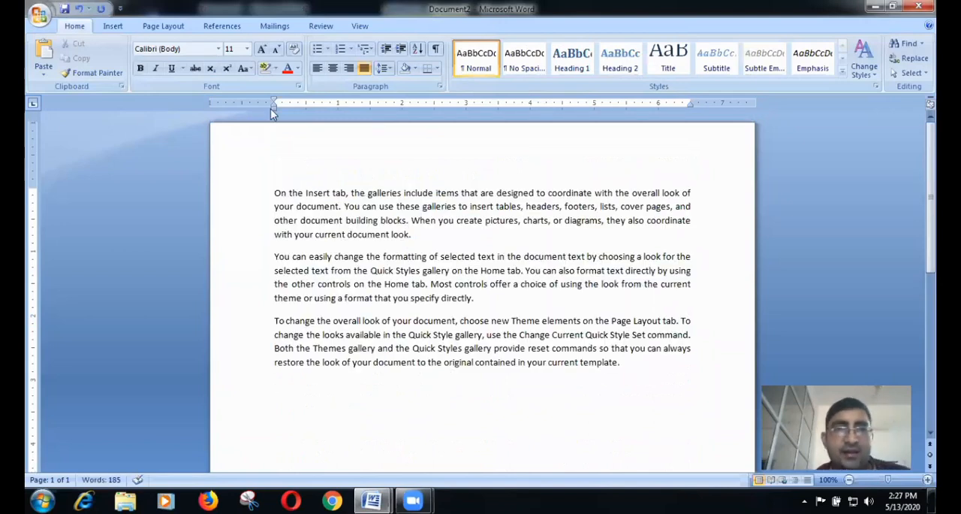
Step: Insert the built-in Motion cover page in front of the sample text
{"action": "left_click", "coordinate": [112, 27]}
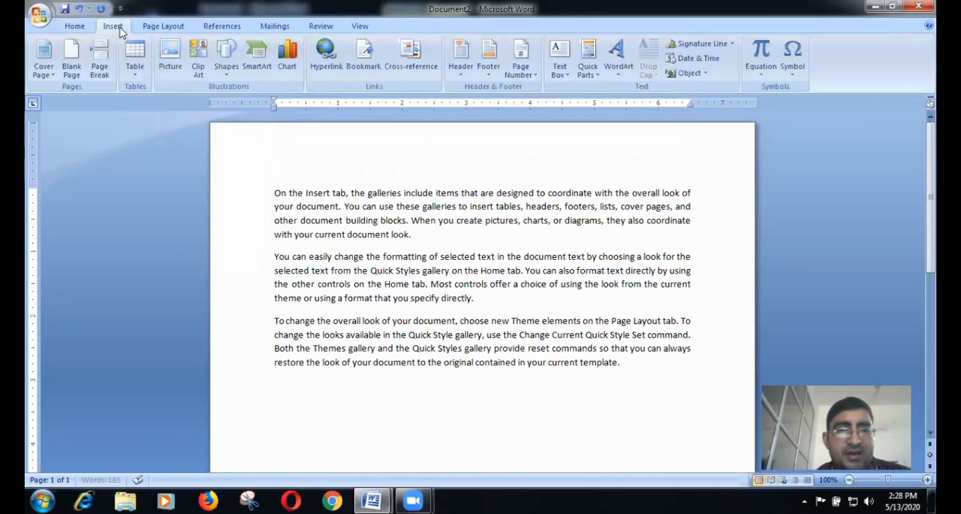
{"action": "left_click", "coordinate": [409, 234]}
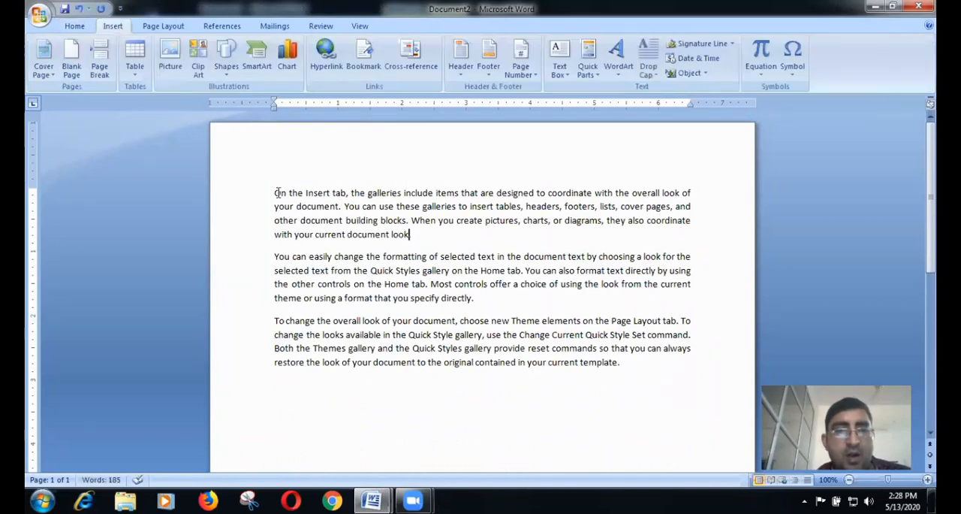
{"action": "left_click", "coordinate": [275, 193]}
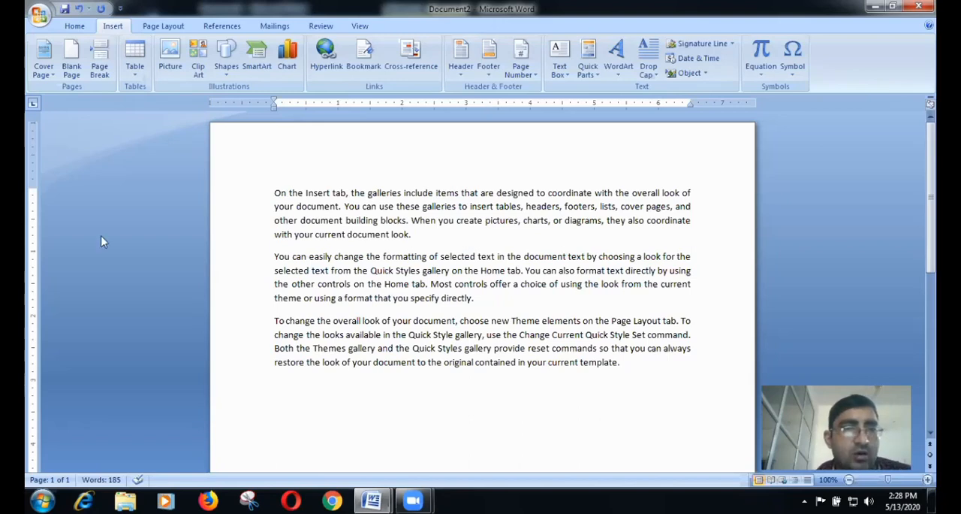
{"action": "left_click", "coordinate": [51, 81]}
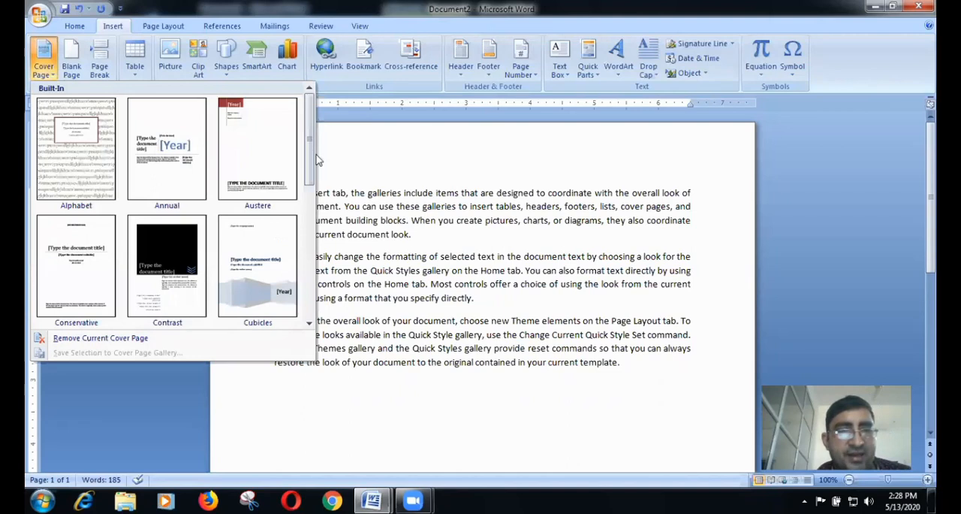
{"action": "left_click", "coordinate": [308, 212]}
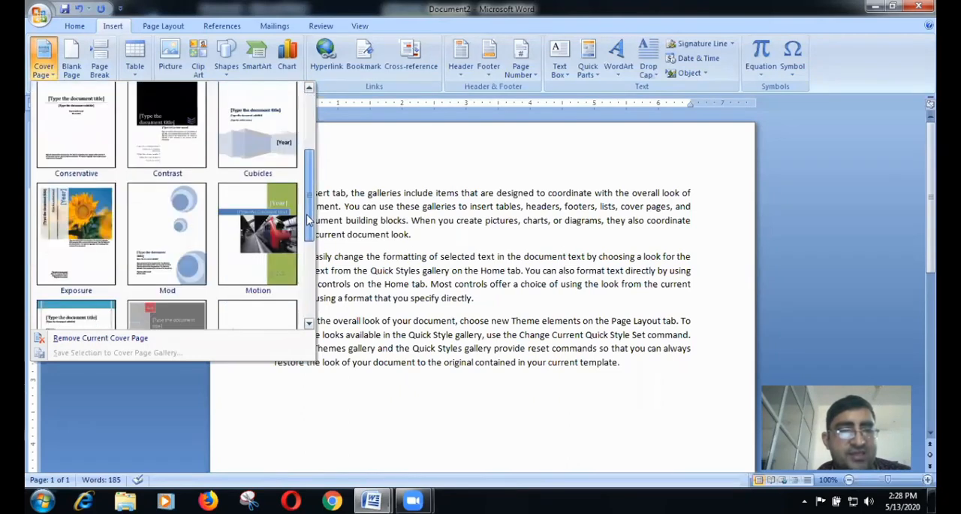
{"action": "left_click", "coordinate": [252, 233]}
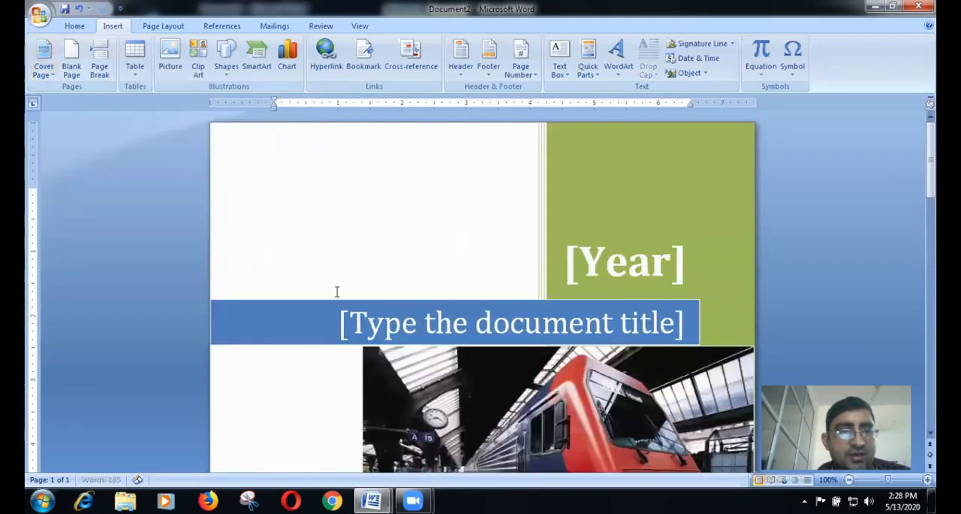
Step: Examine the cover page's placeholders and picture and the body text on the page after it
{"action": "scroll", "coordinate": [337, 291], "scroll_direction": "down", "scroll_amount": 5}
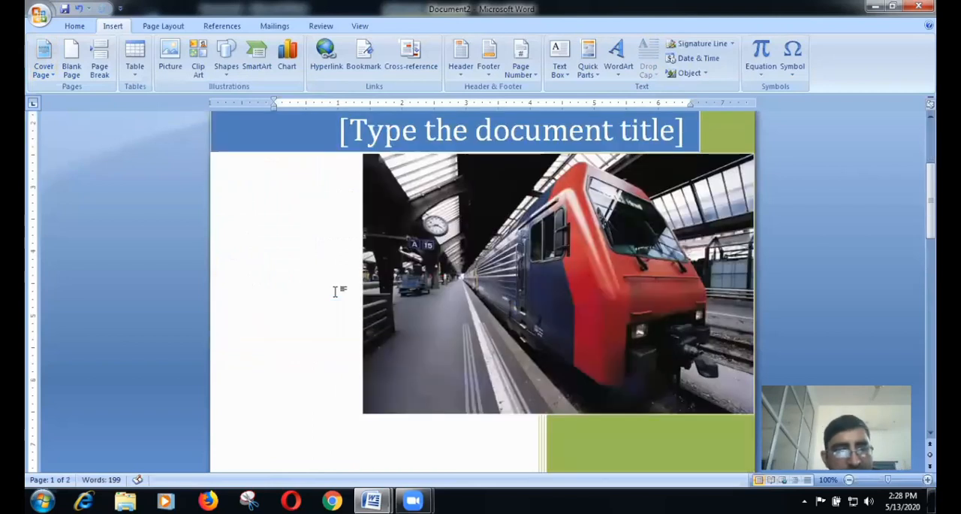
{"action": "scroll", "coordinate": [337, 293], "scroll_direction": "down", "scroll_amount": 7}
{"action": "scroll", "coordinate": [337, 333], "scroll_direction": "down", "scroll_amount": 3}
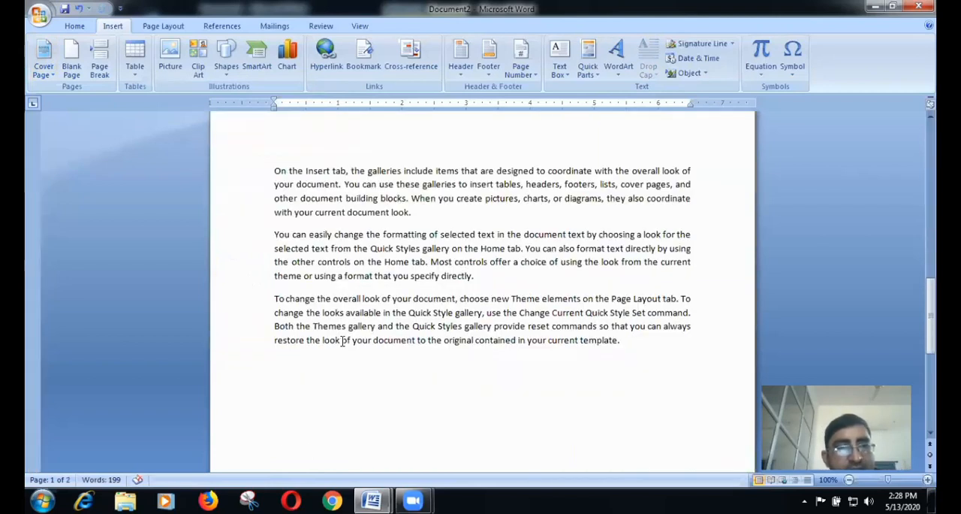
{"action": "scroll", "coordinate": [398, 309], "scroll_direction": "up", "scroll_amount": 5}
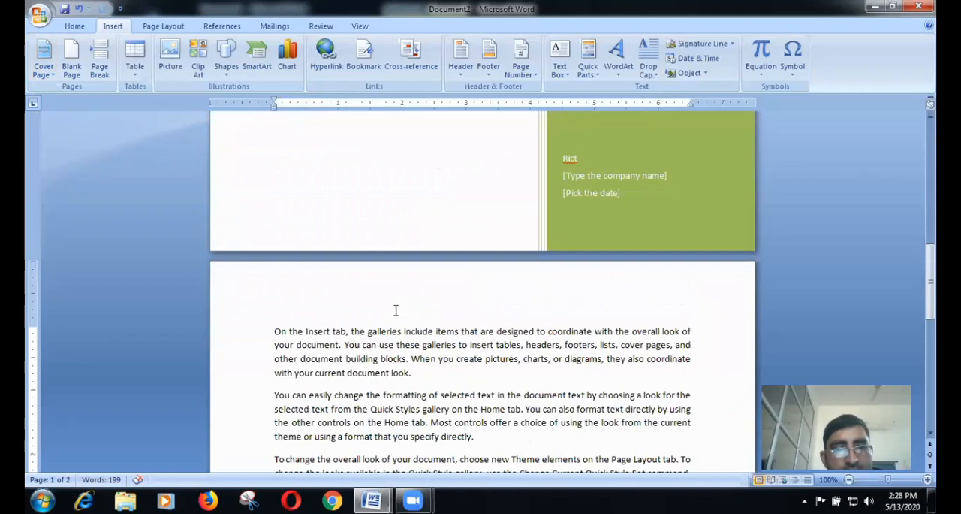
{"action": "scroll", "coordinate": [419, 210], "scroll_direction": "down", "scroll_amount": 5}
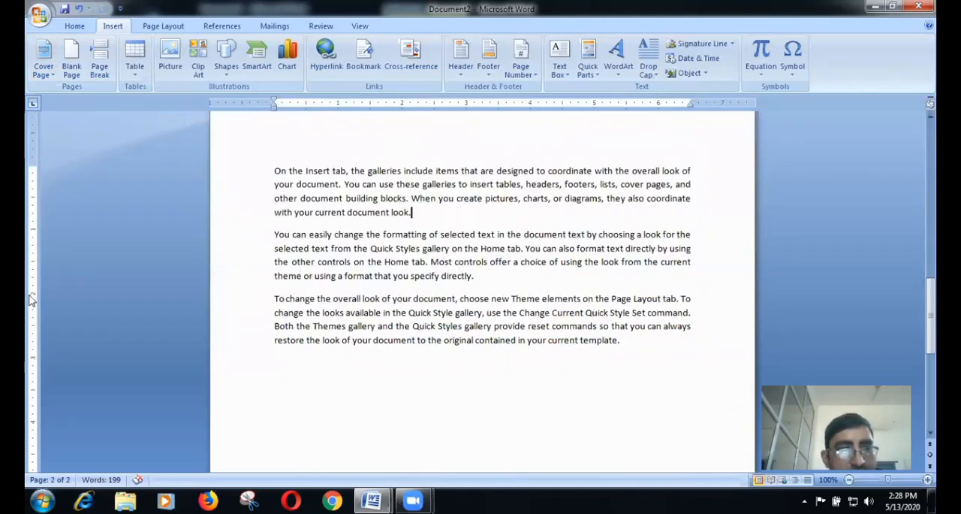
{"action": "scroll", "coordinate": [474, 345], "scroll_direction": "up", "scroll_amount": 1}
{"action": "scroll", "coordinate": [474, 346], "scroll_direction": "up", "scroll_amount": 5}
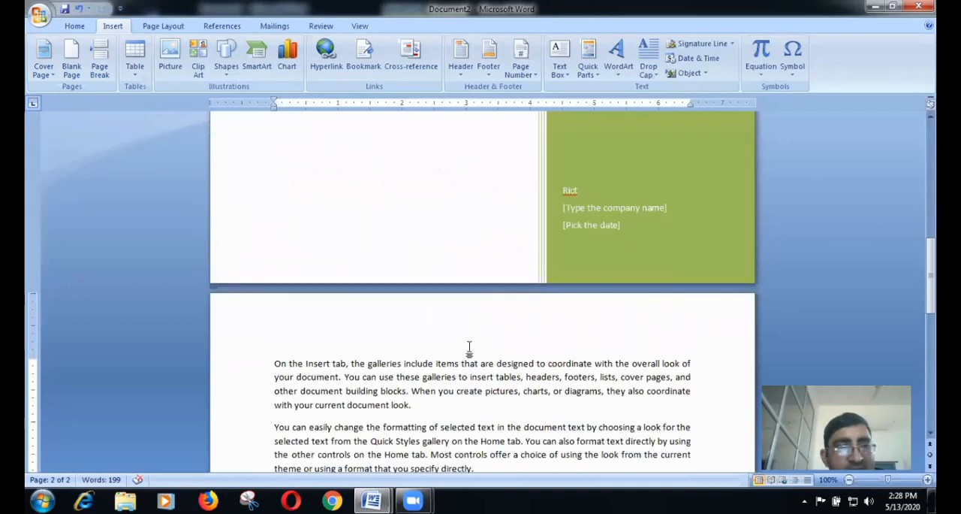
{"action": "scroll", "coordinate": [73, 233], "scroll_direction": "up", "scroll_amount": 10}
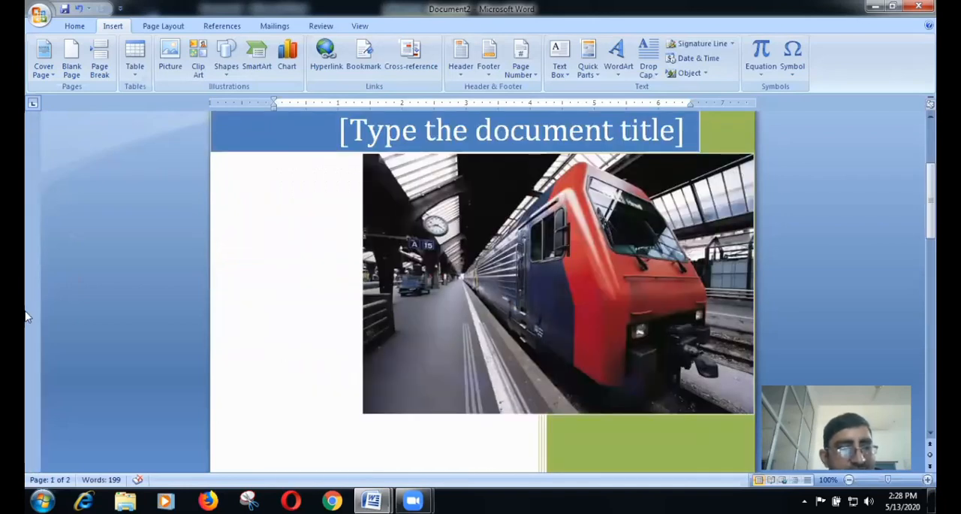